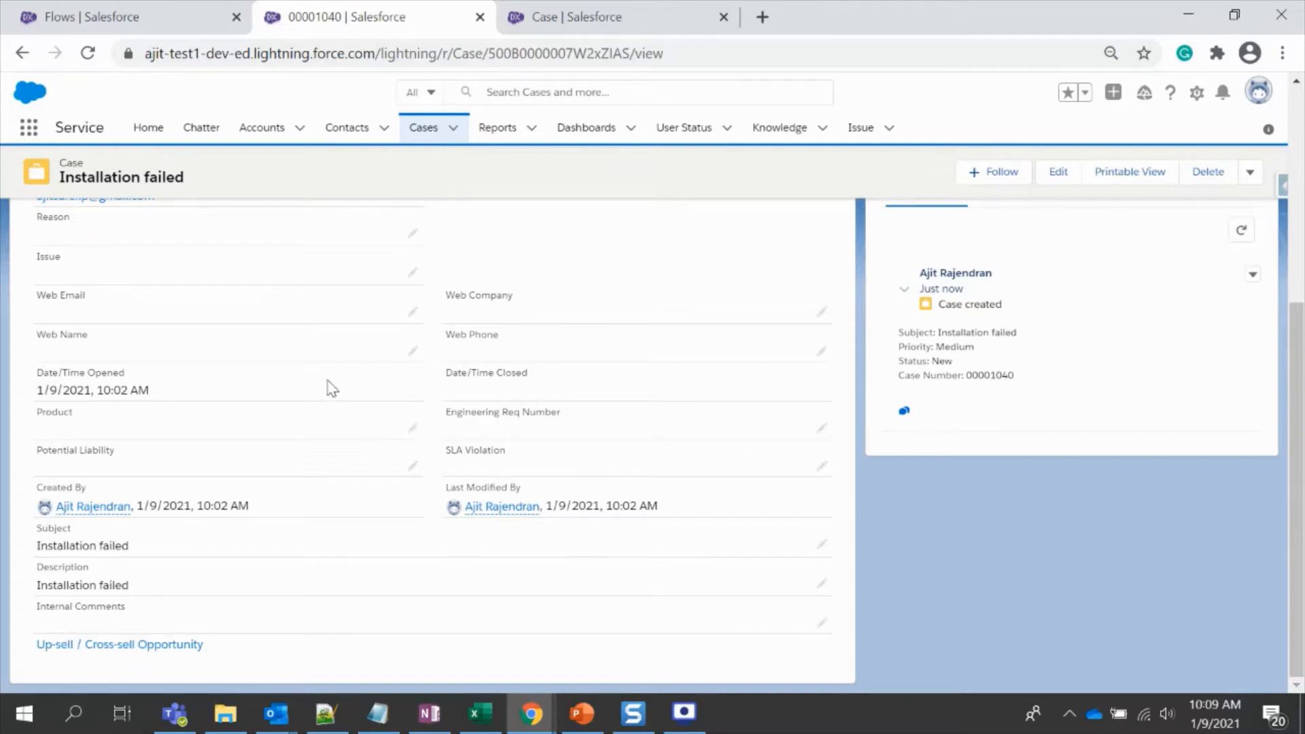
Create a new Record-Triggered Flow from the Flows setup page, using the Freeform layout
left_click(146, 20)
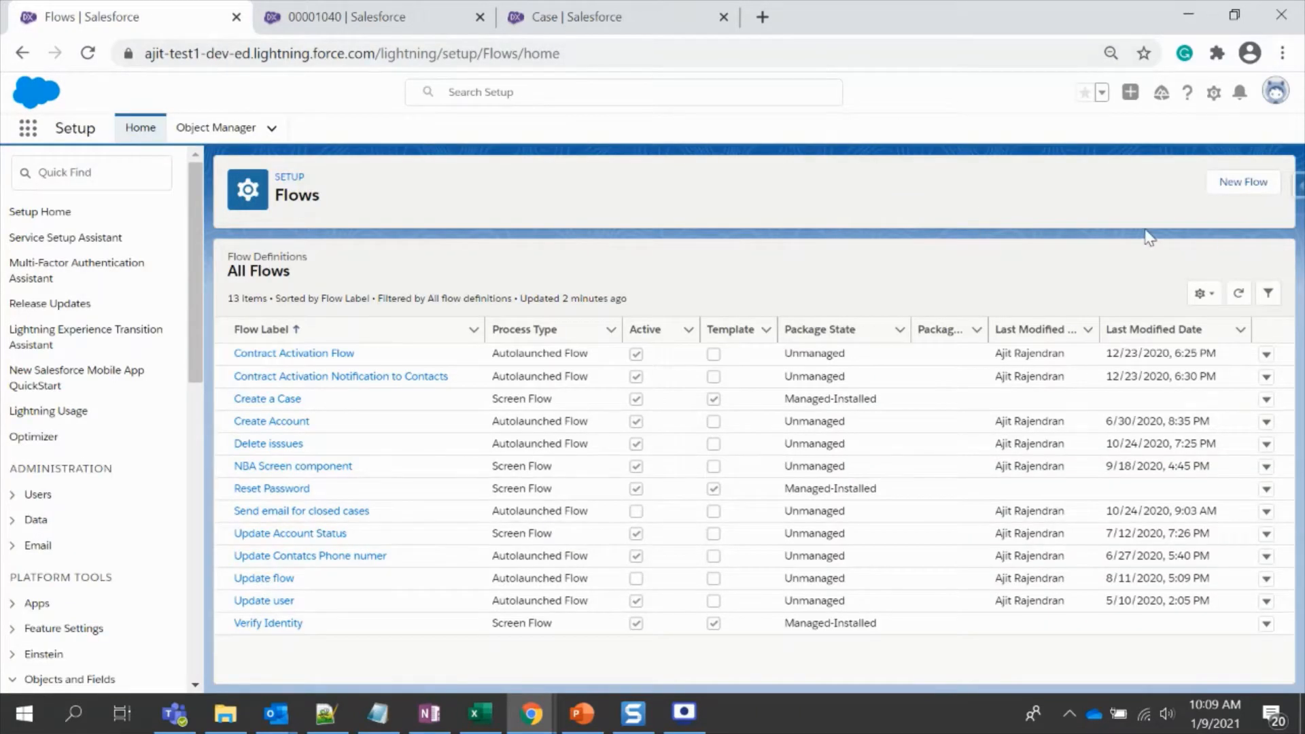
left_click(1247, 182)
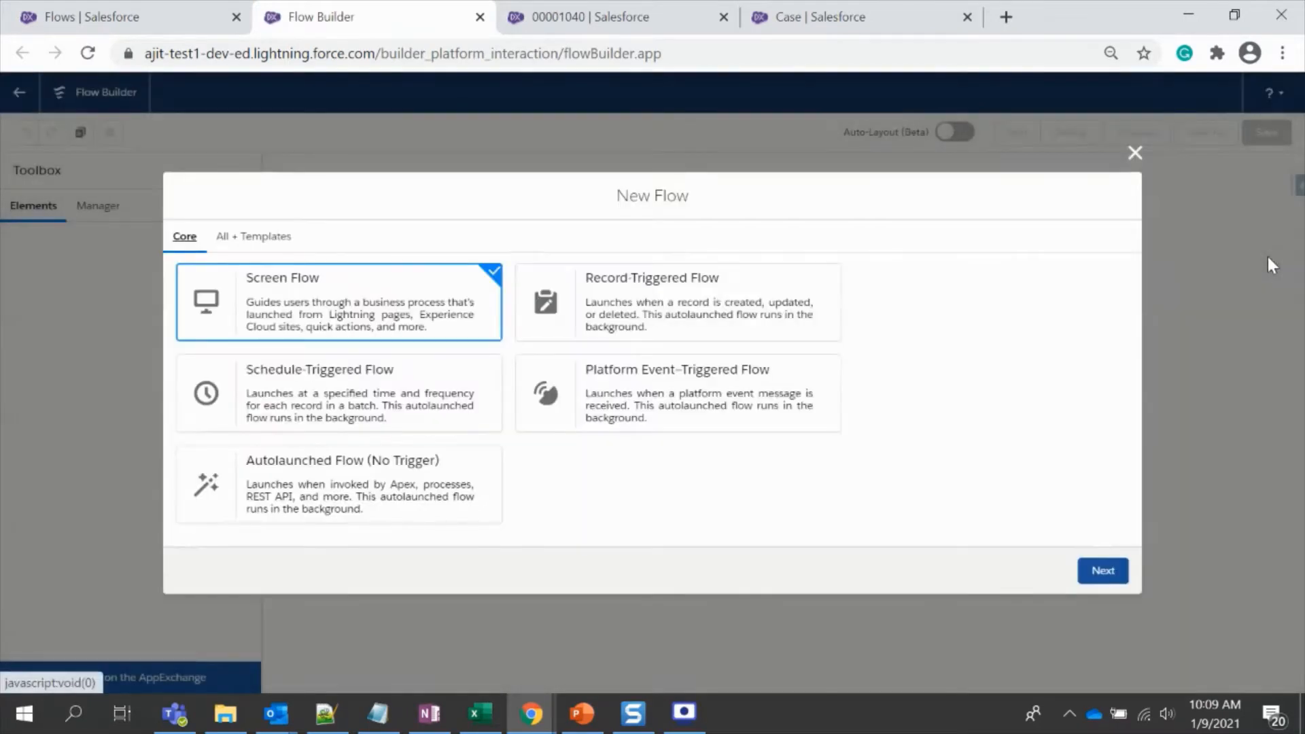
left_click(715, 293)
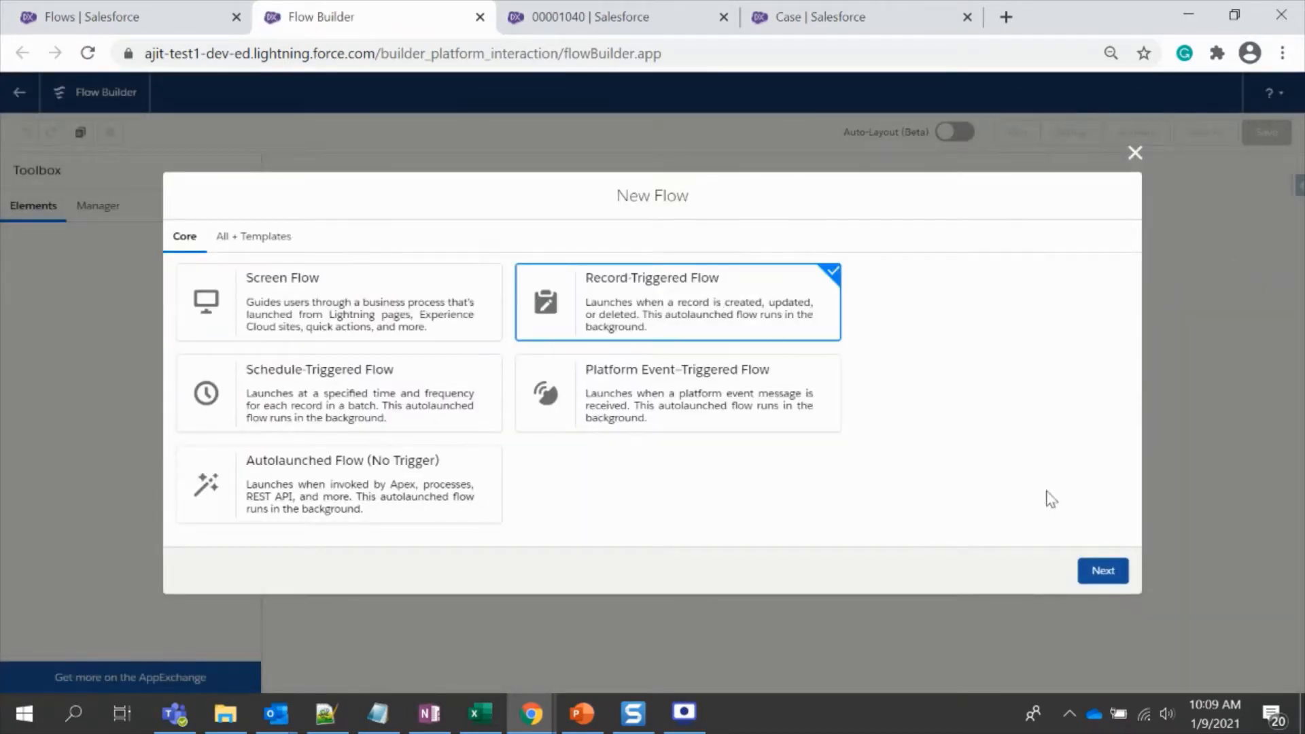
left_click(1101, 570)
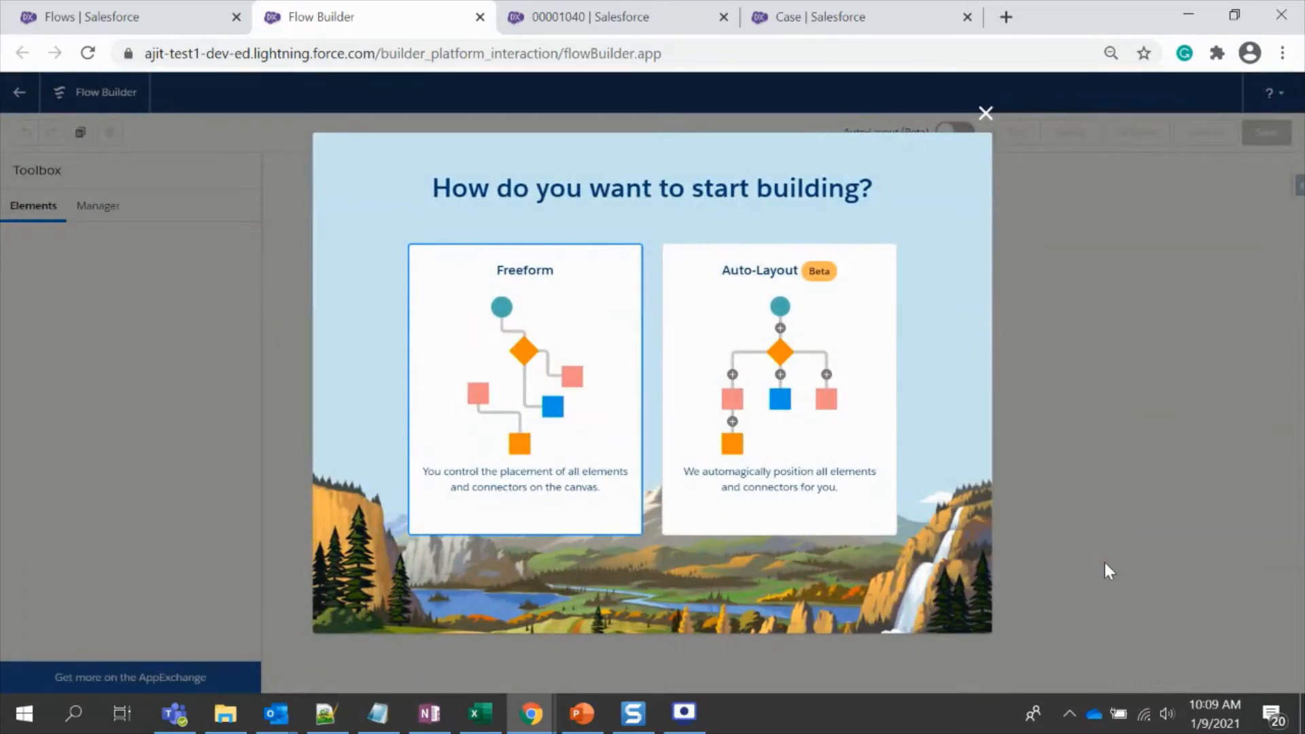
left_click(571, 390)
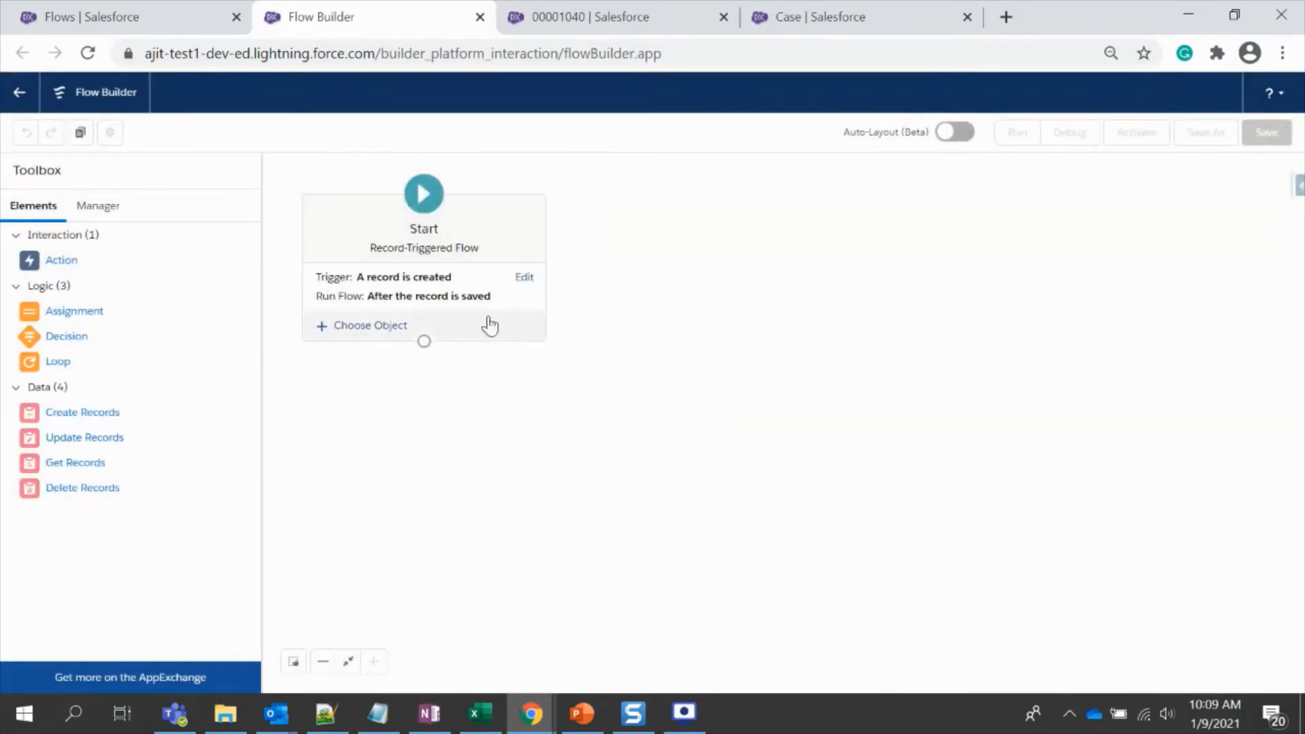
Configure the flow's trigger to fire when a record is created or updated
double_click(457, 298)
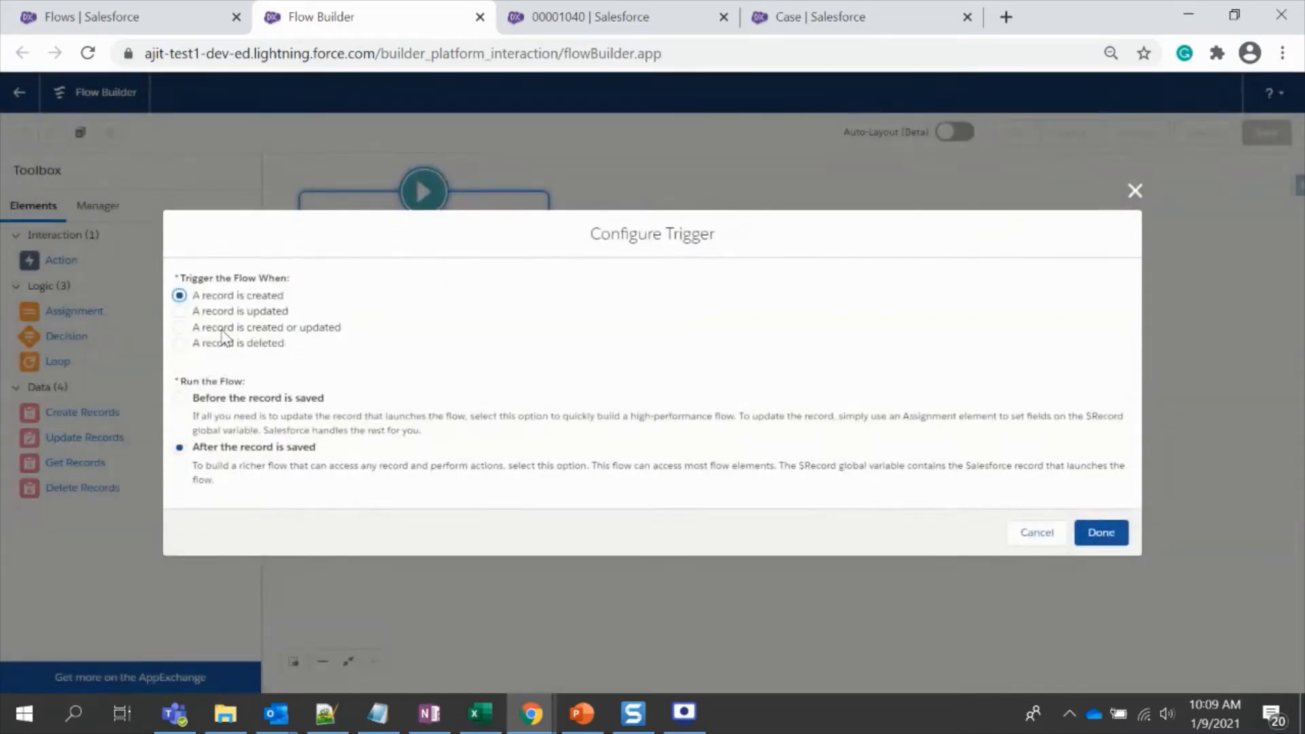
left_click(223, 329)
left_click(1101, 533)
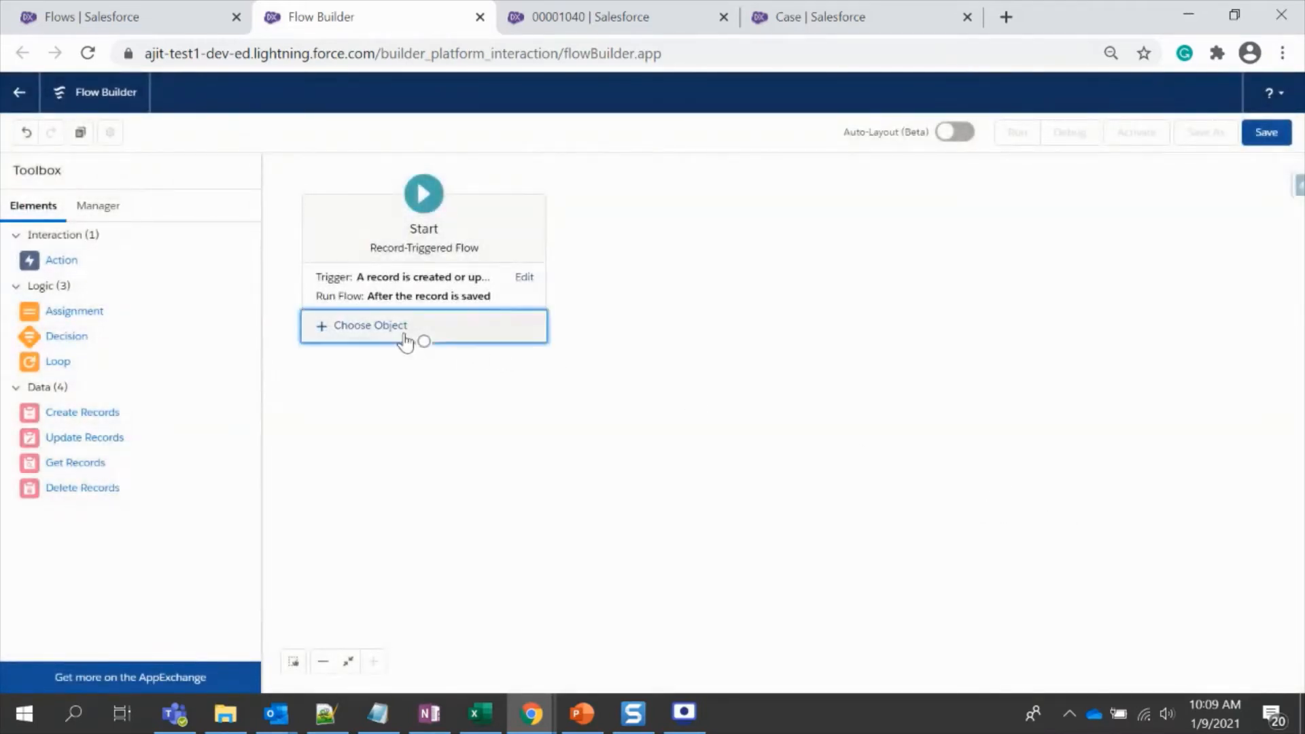
Set Case as the flow's triggering object, with condition requirements set to None
left_click(406, 340)
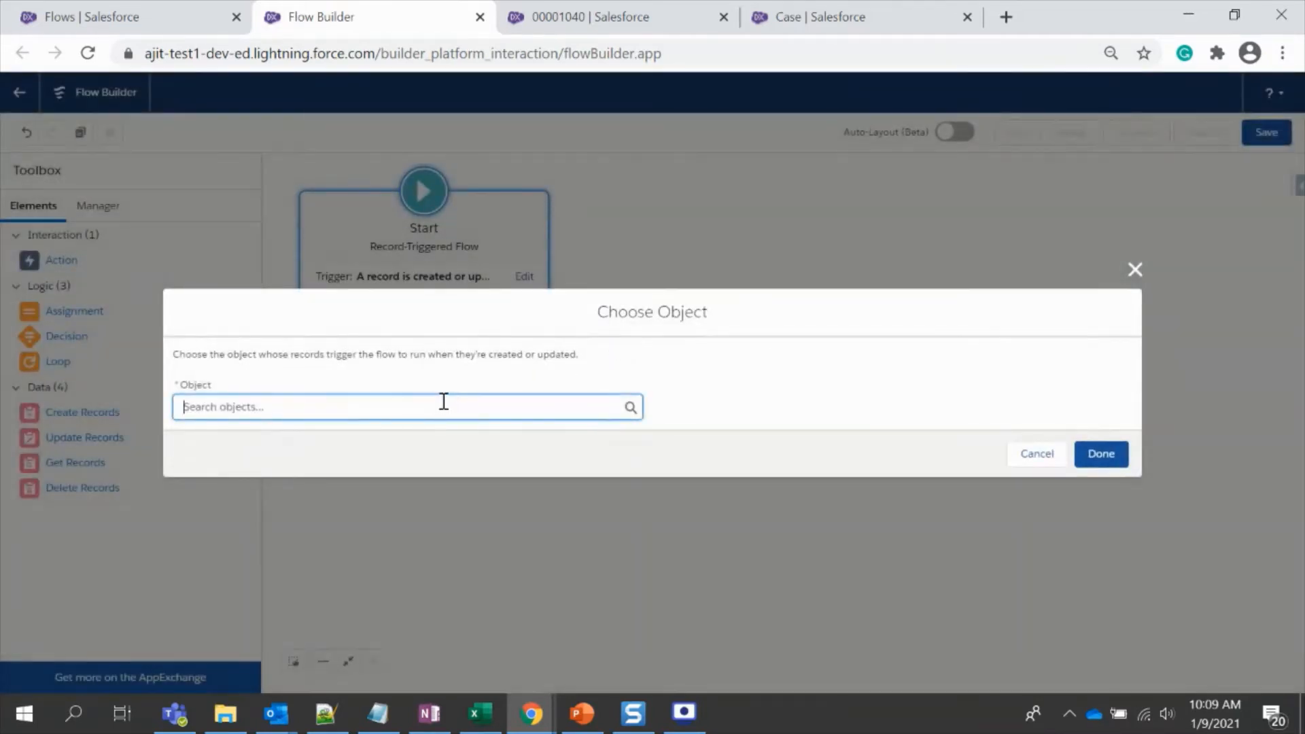
type("Case")
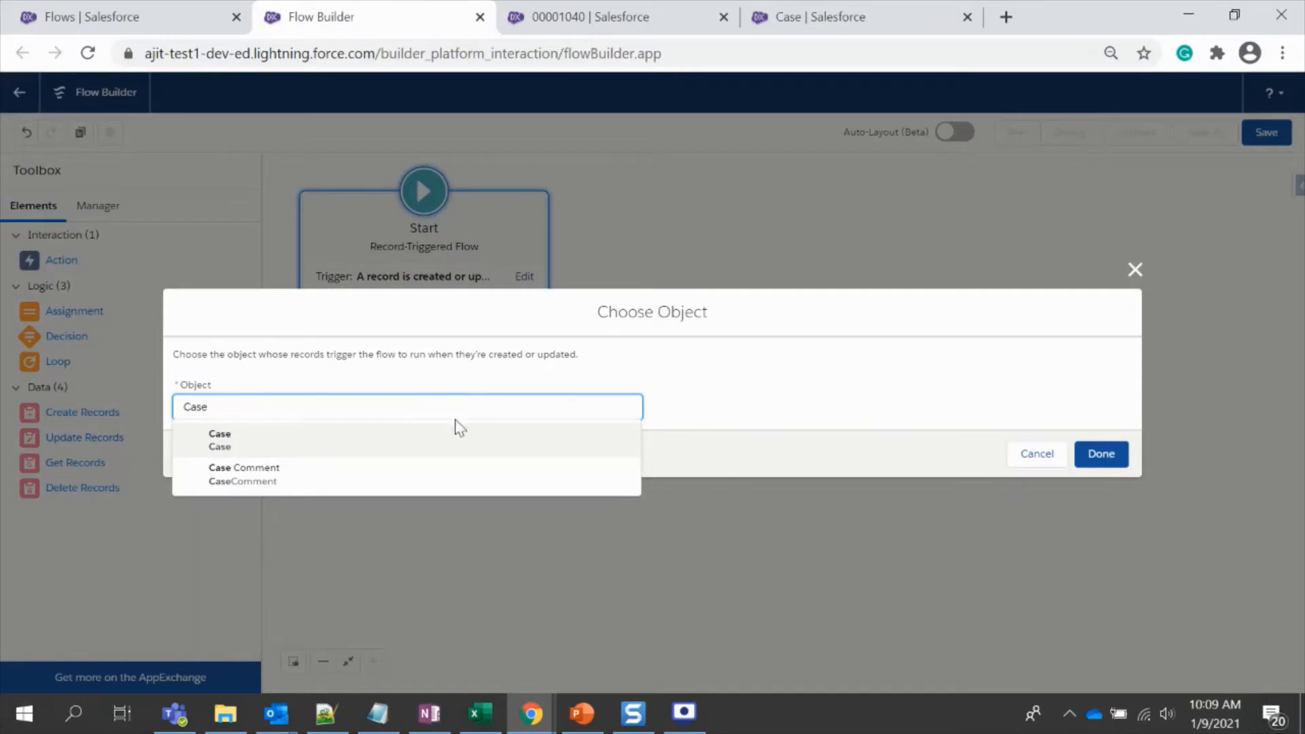
left_click(454, 441)
left_click(636, 440)
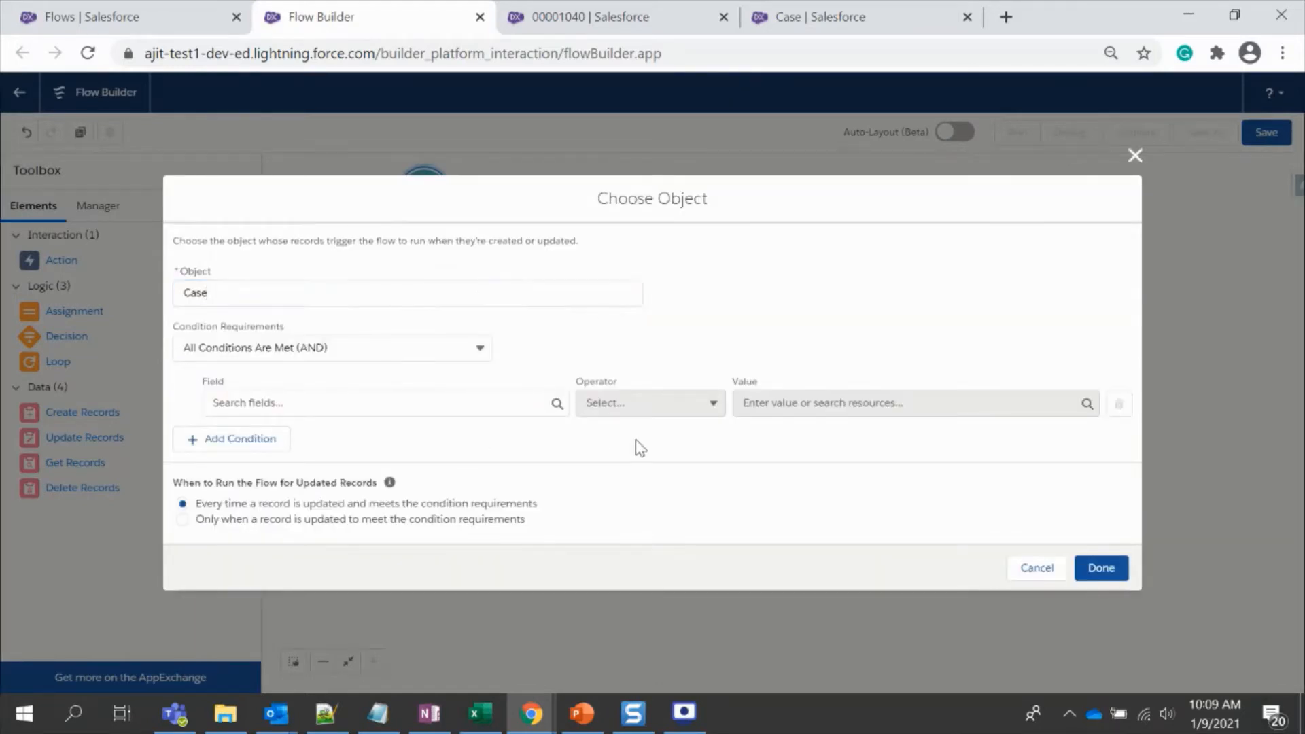
left_click(457, 356)
left_click(410, 377)
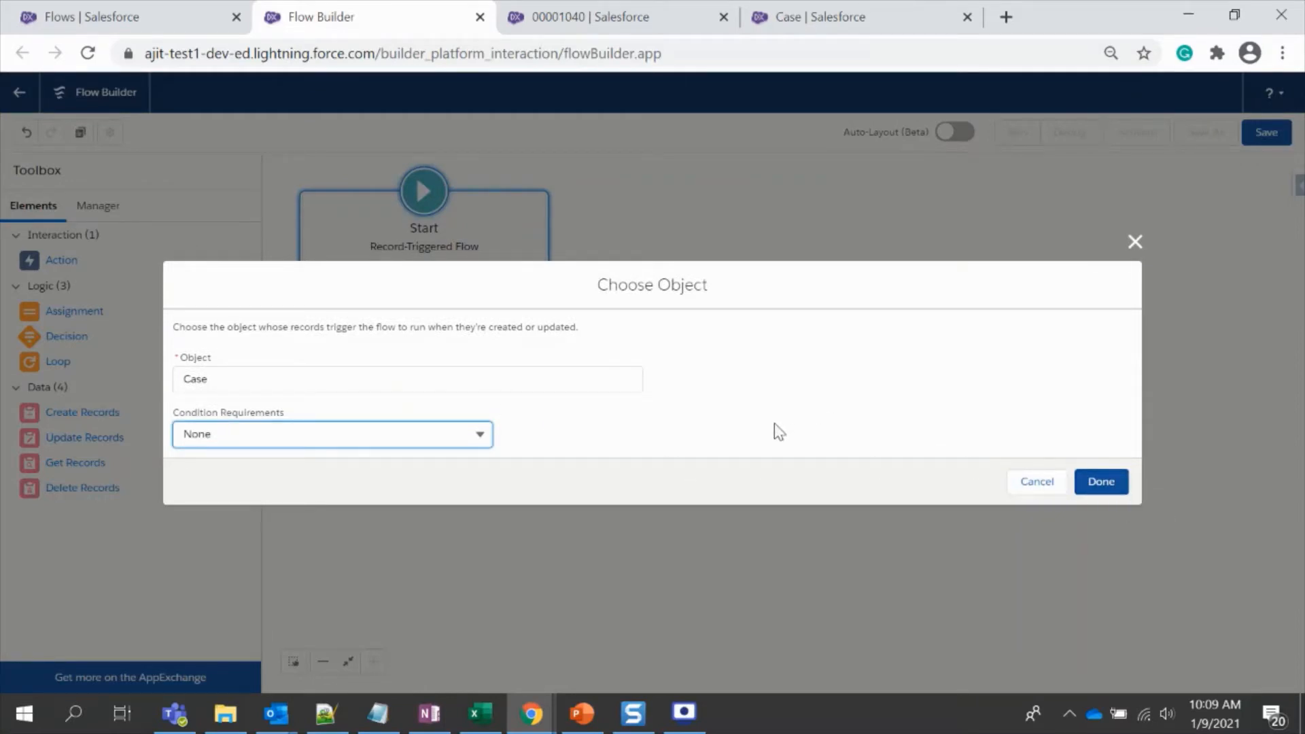
left_click(1102, 483)
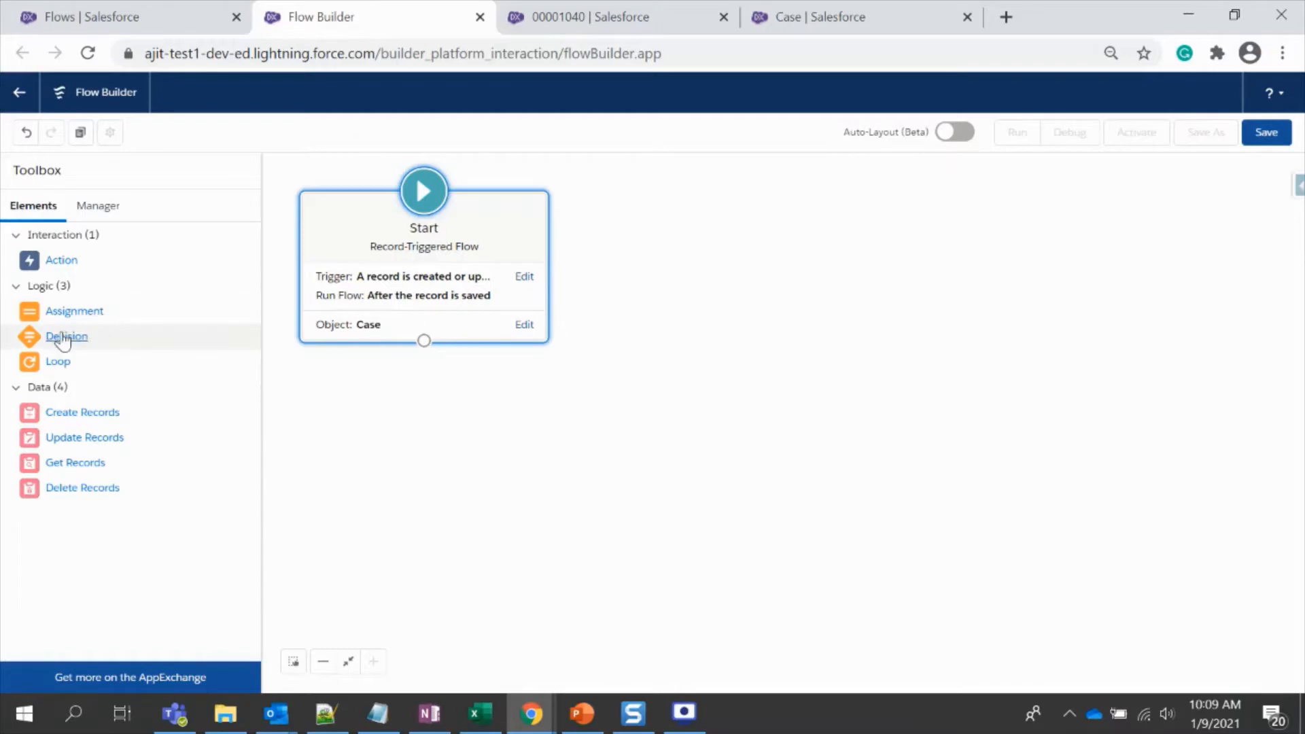
Add a Decision element below the Start element and label it "Check case status"
left_click_drag(65, 336, 463, 401)
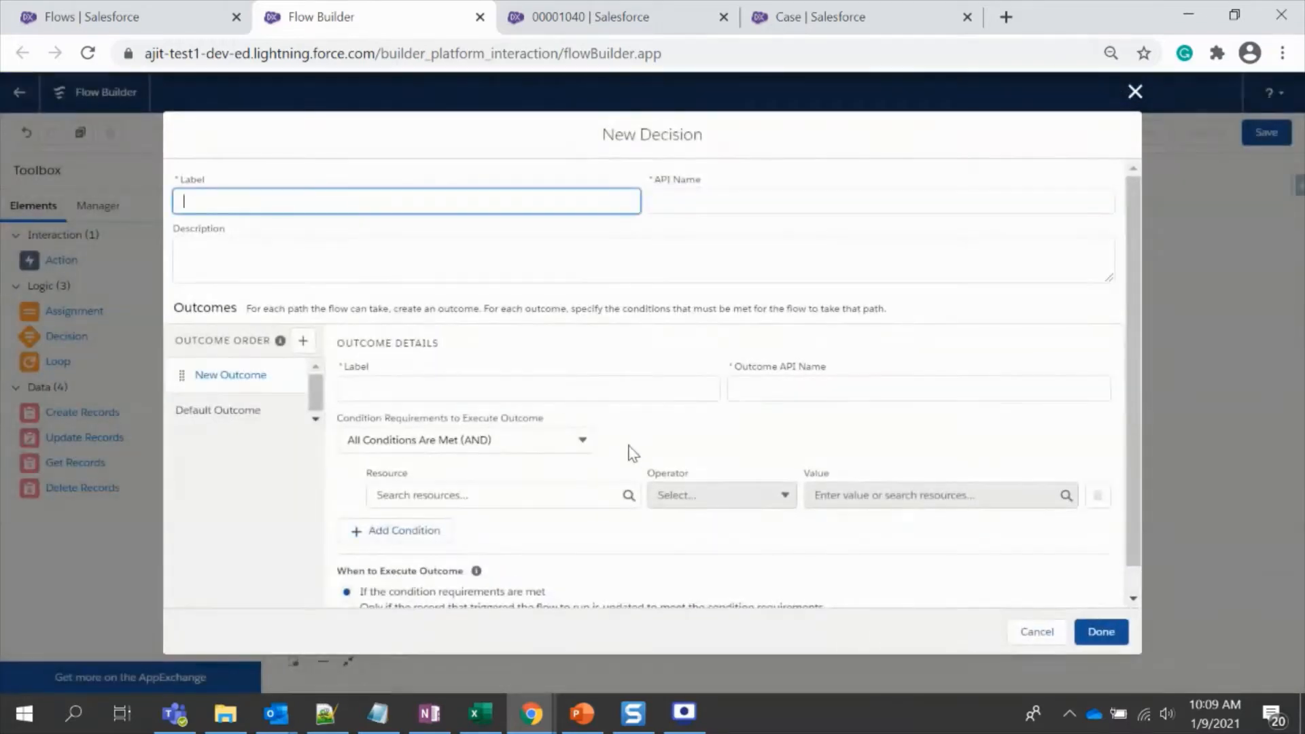
type("CHeck")
key("BackSpace")
key("BackSpace")
key("BackSpace")
left_click(352, 259)
Label the decision's first outcome "New to Working"
left_click(415, 393)
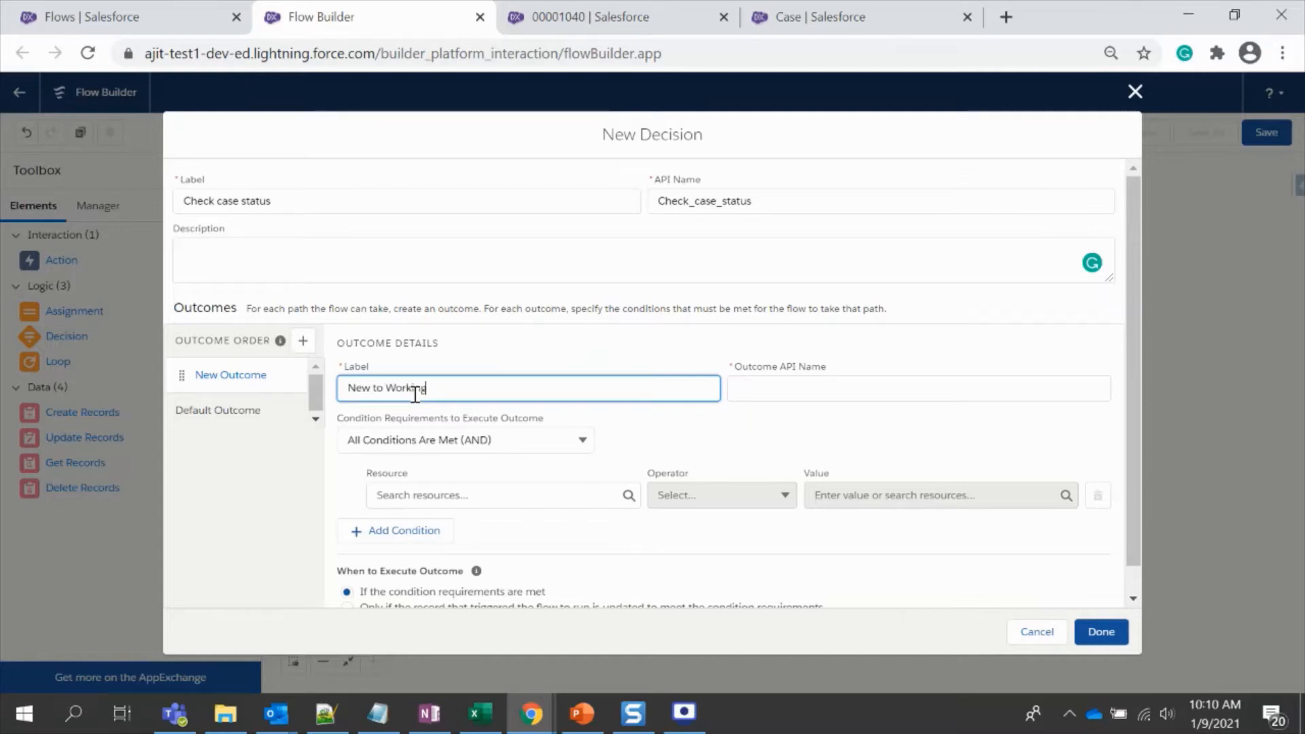
type("New to Working")
left_click(828, 442)
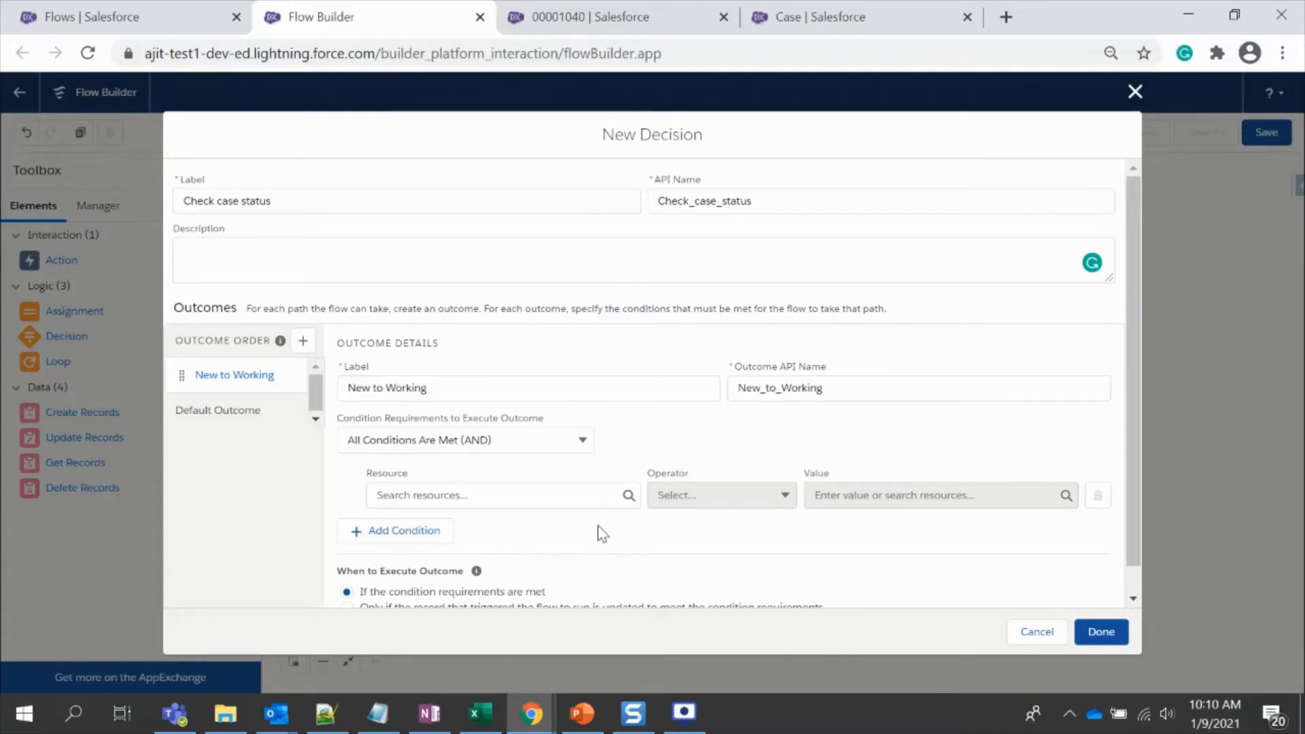
Set the outcome's first condition to $Record__Prior > Status Equals New
left_click(528, 501)
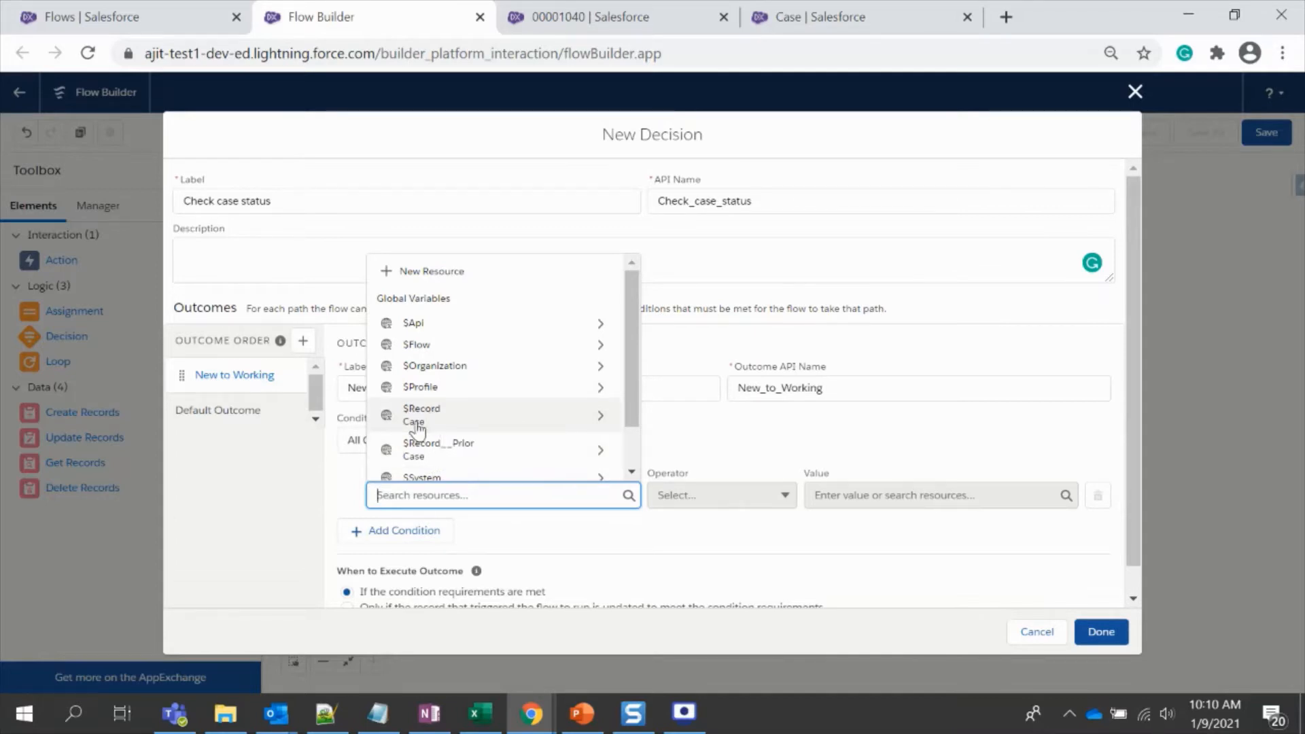
left_click(431, 464)
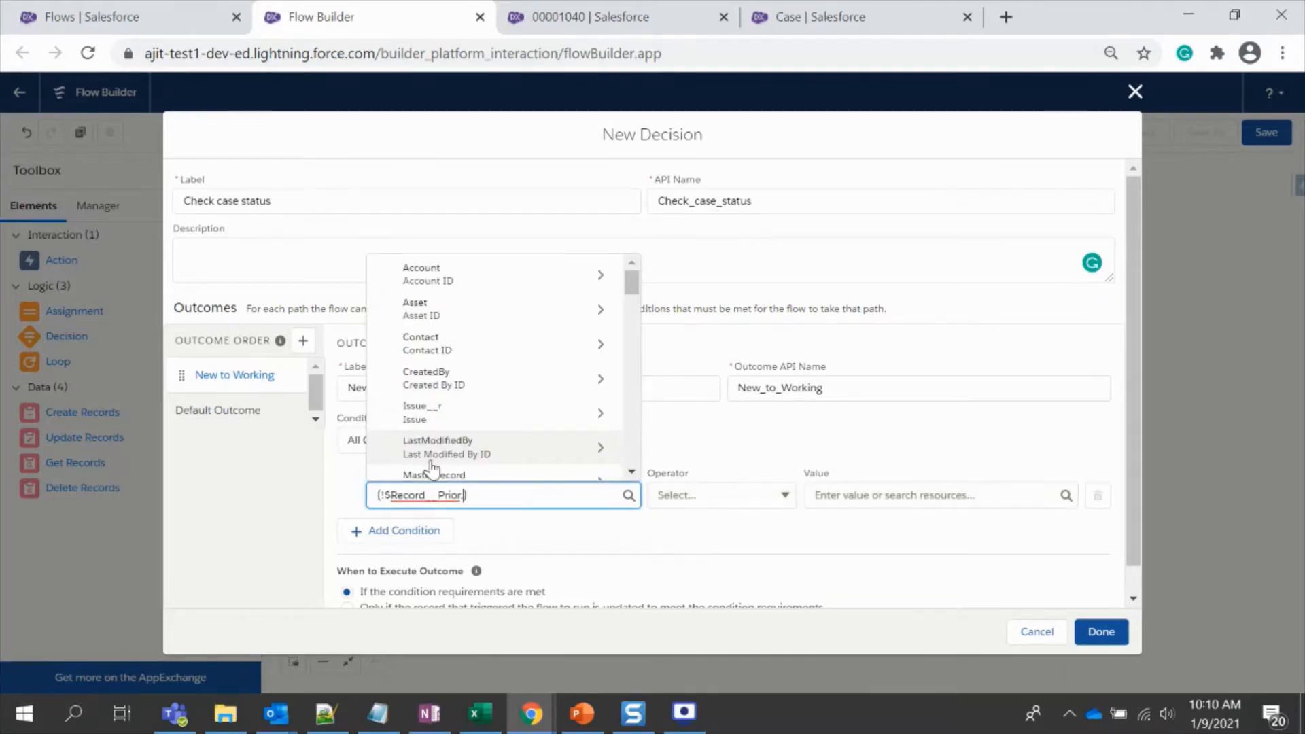
type("Sta")
left_click(437, 425)
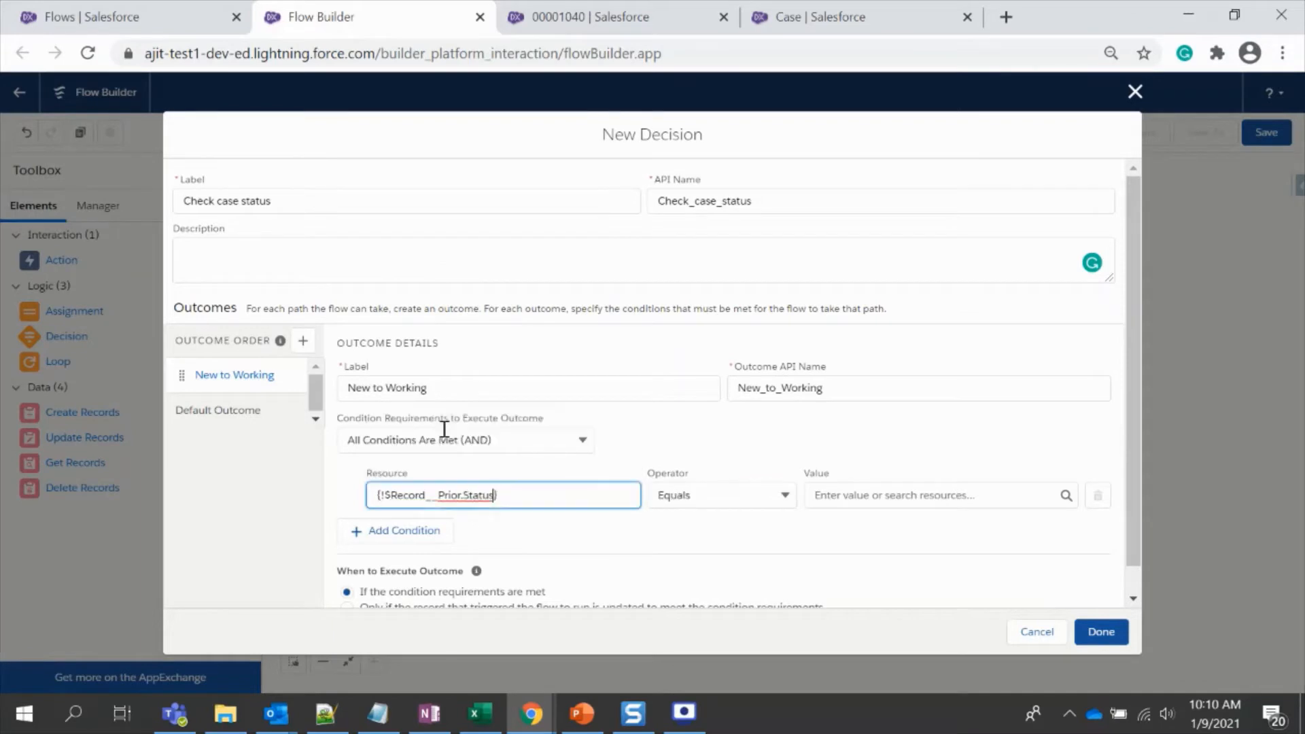
left_click(739, 545)
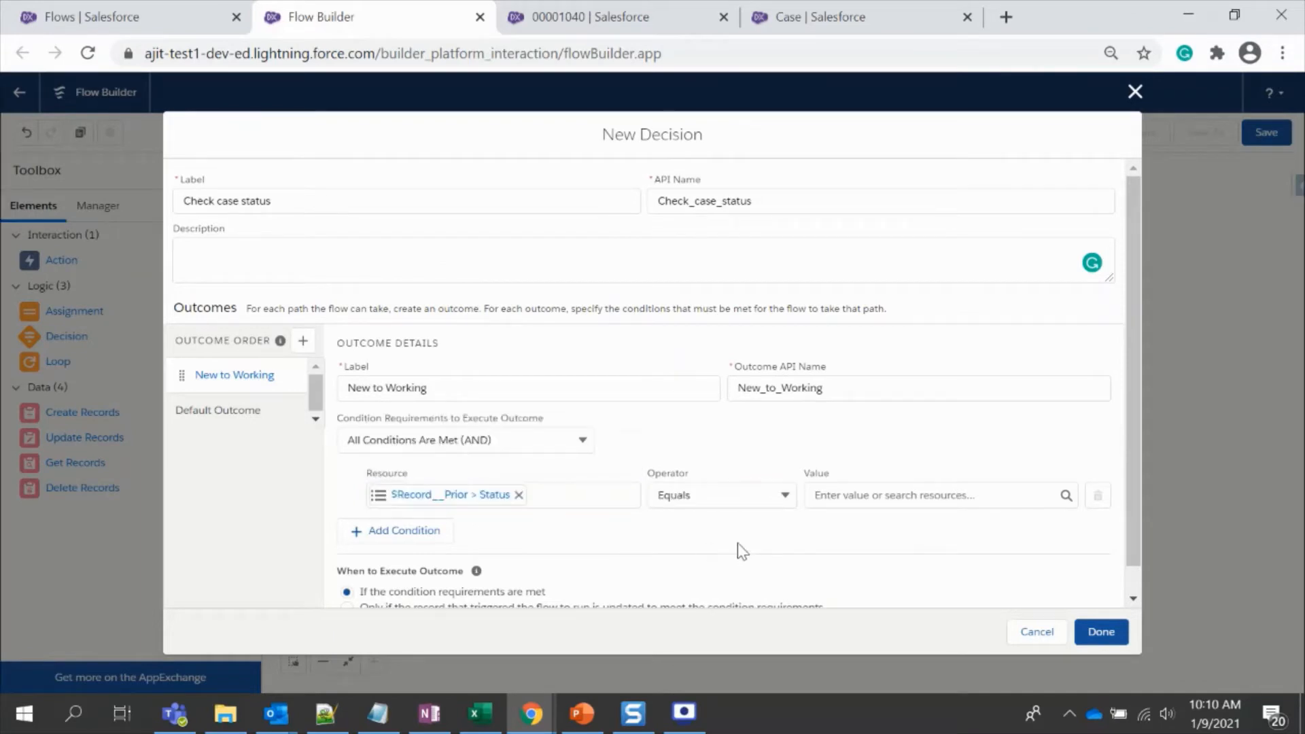
left_click(861, 506)
type("new")
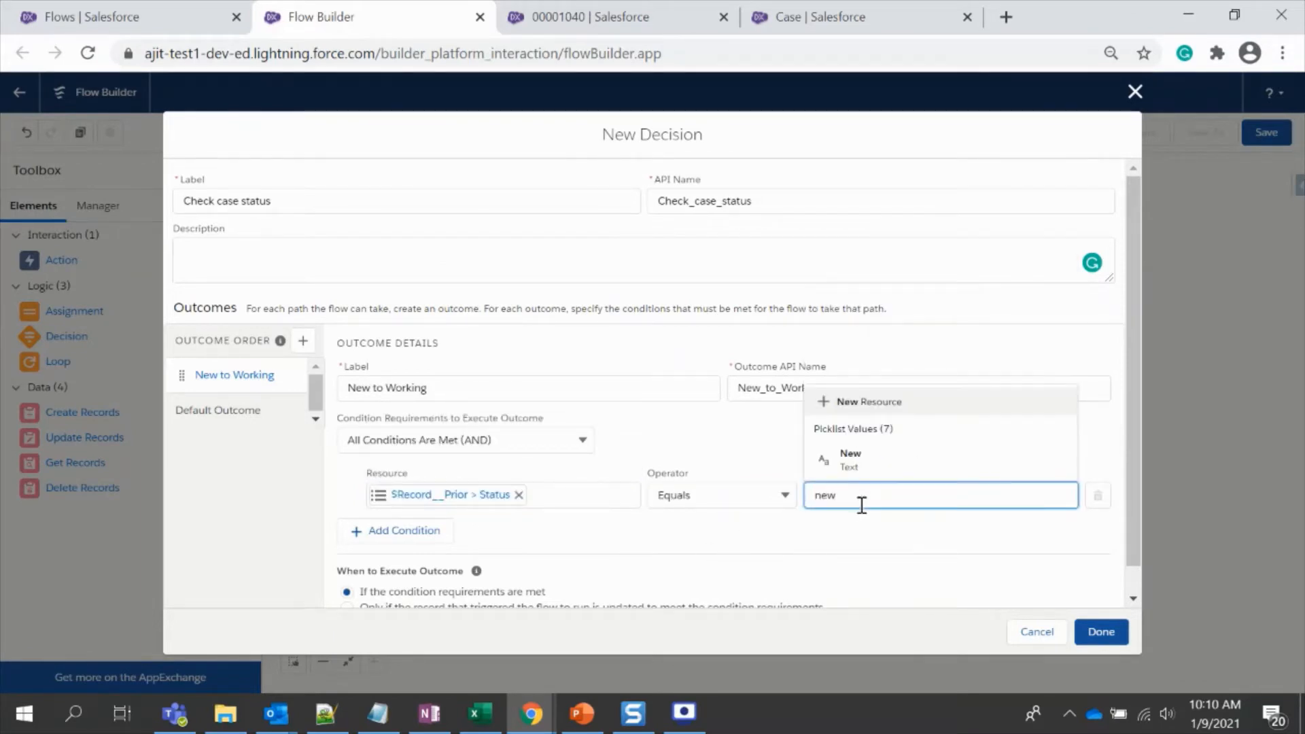
left_click(876, 469)
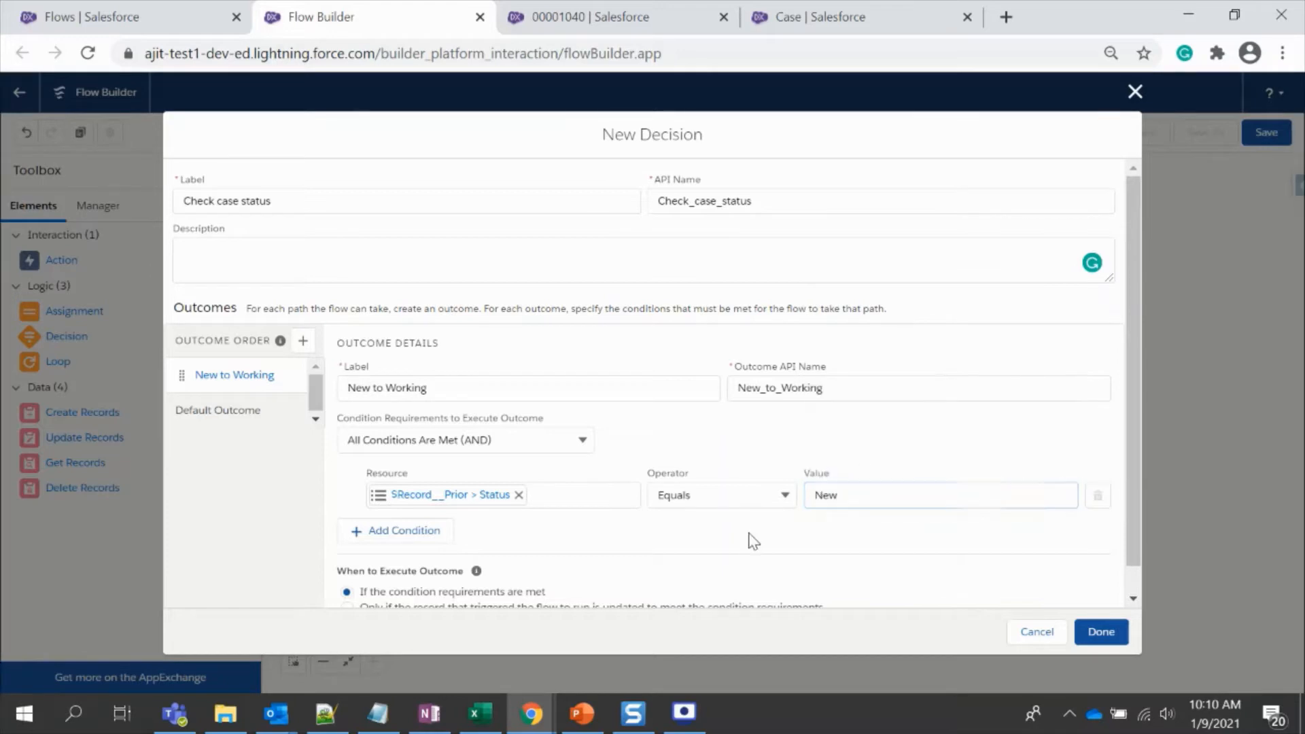
Add a second condition to the outcome: $Record > Status Equals Working
left_click(395, 531)
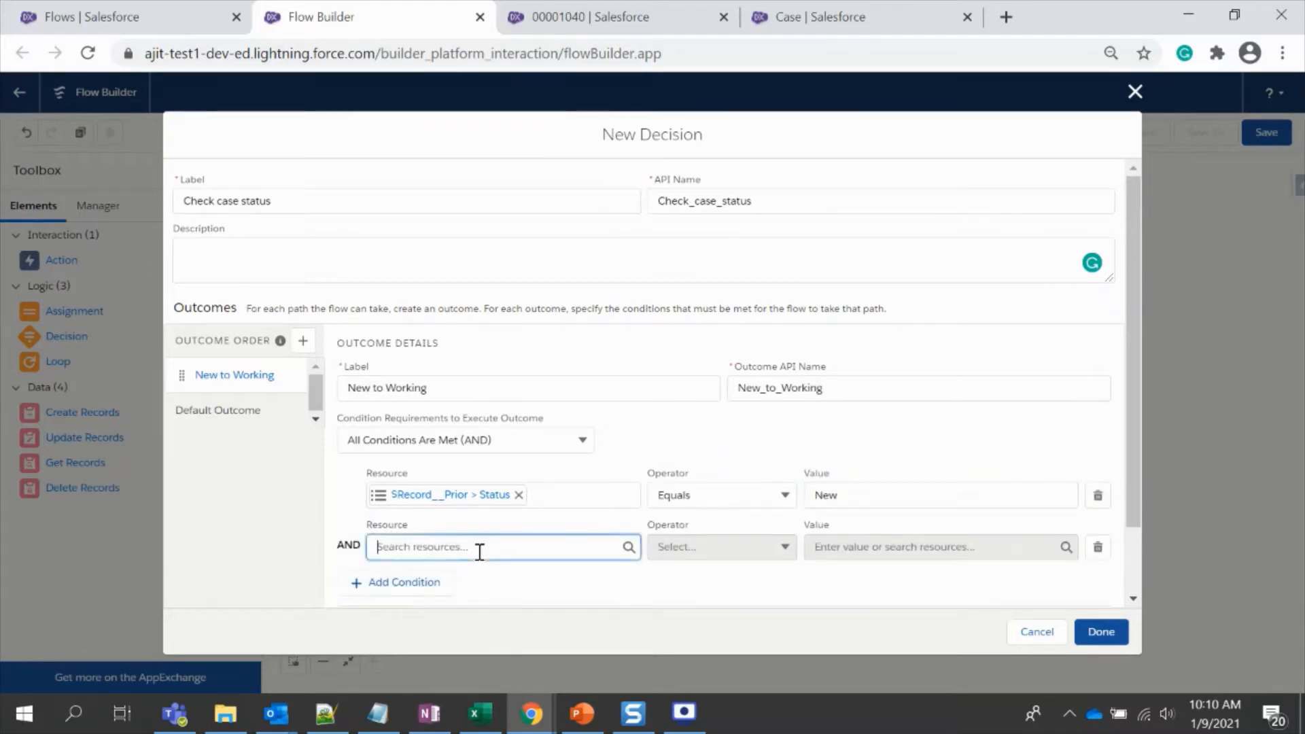
left_click(480, 549)
scroll(478, 506, "down", 1)
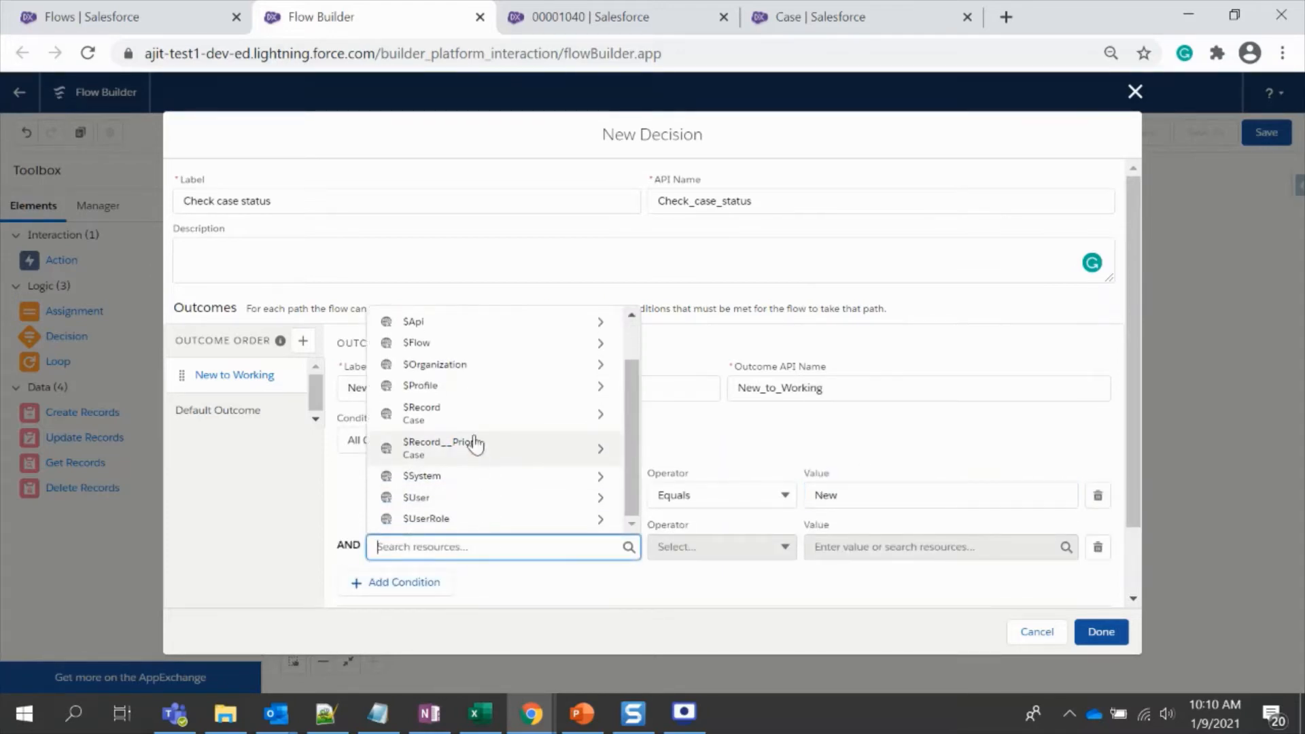
left_click(475, 421)
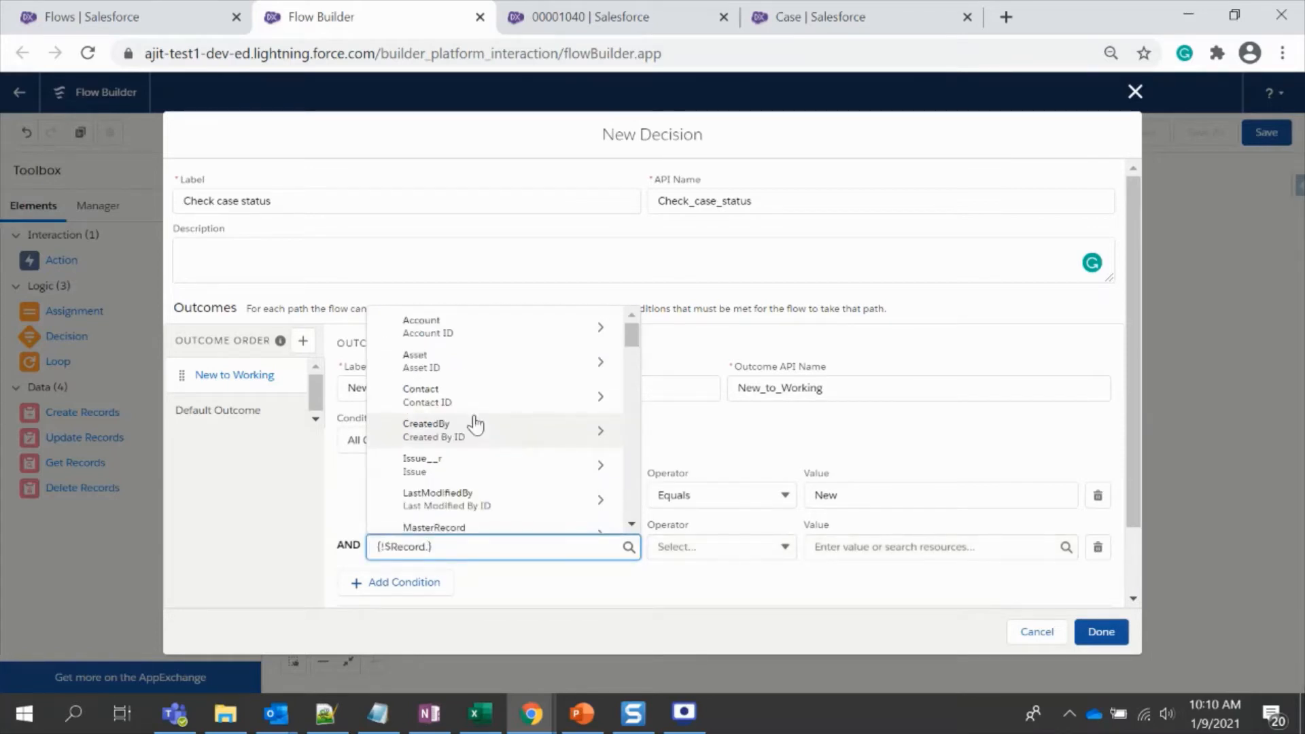
type("stat")
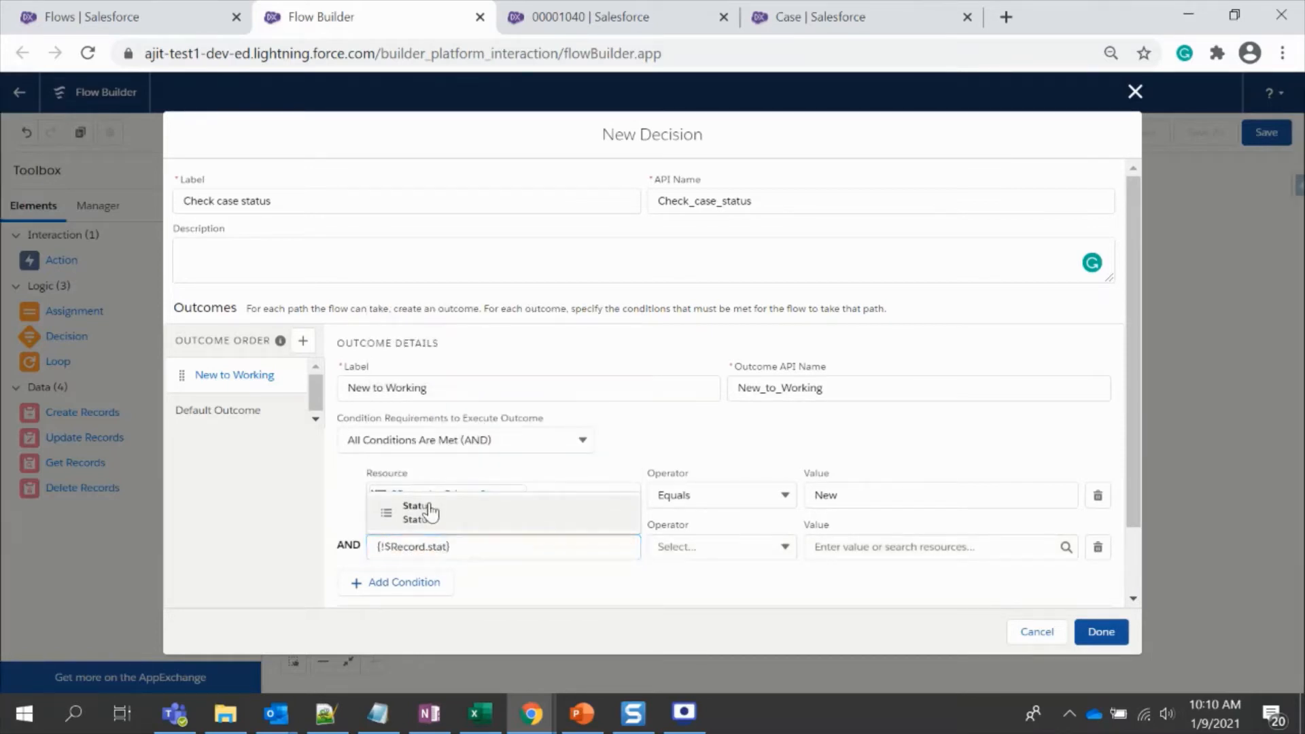
left_click(411, 510)
left_click(845, 547)
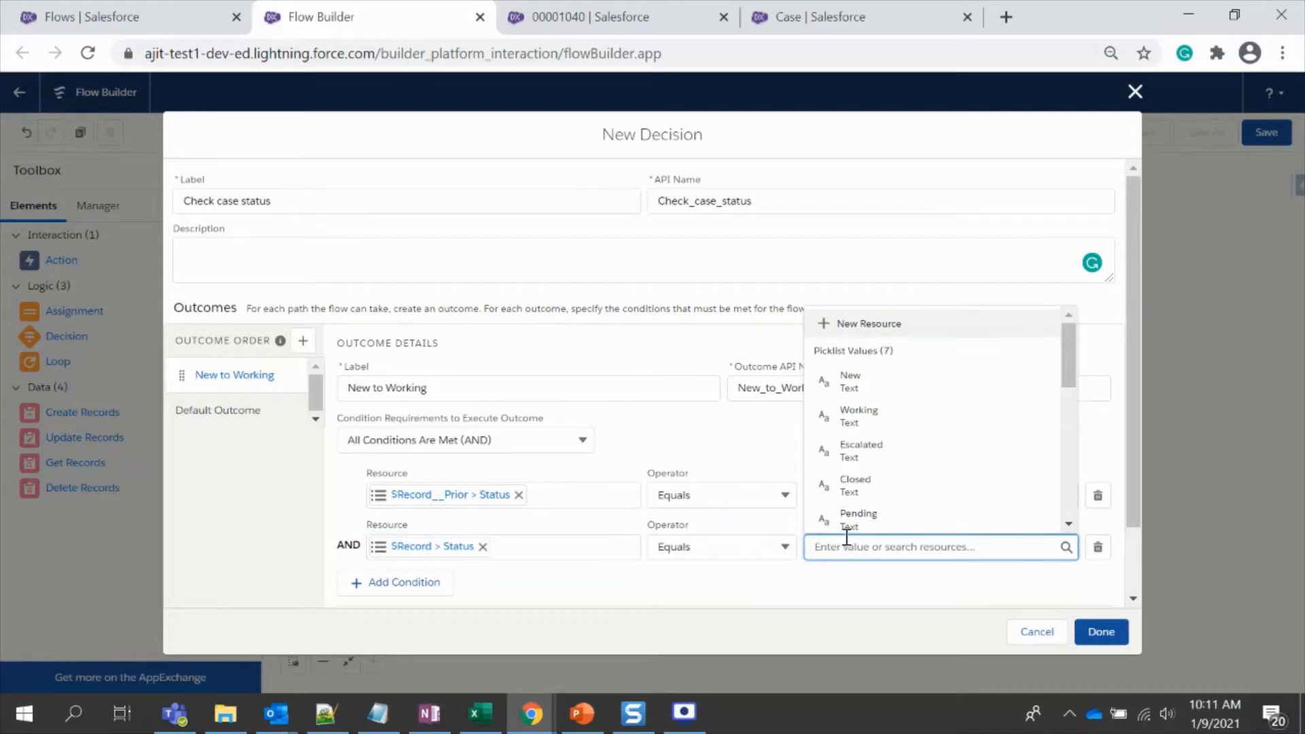
left_click(858, 425)
left_click(816, 580)
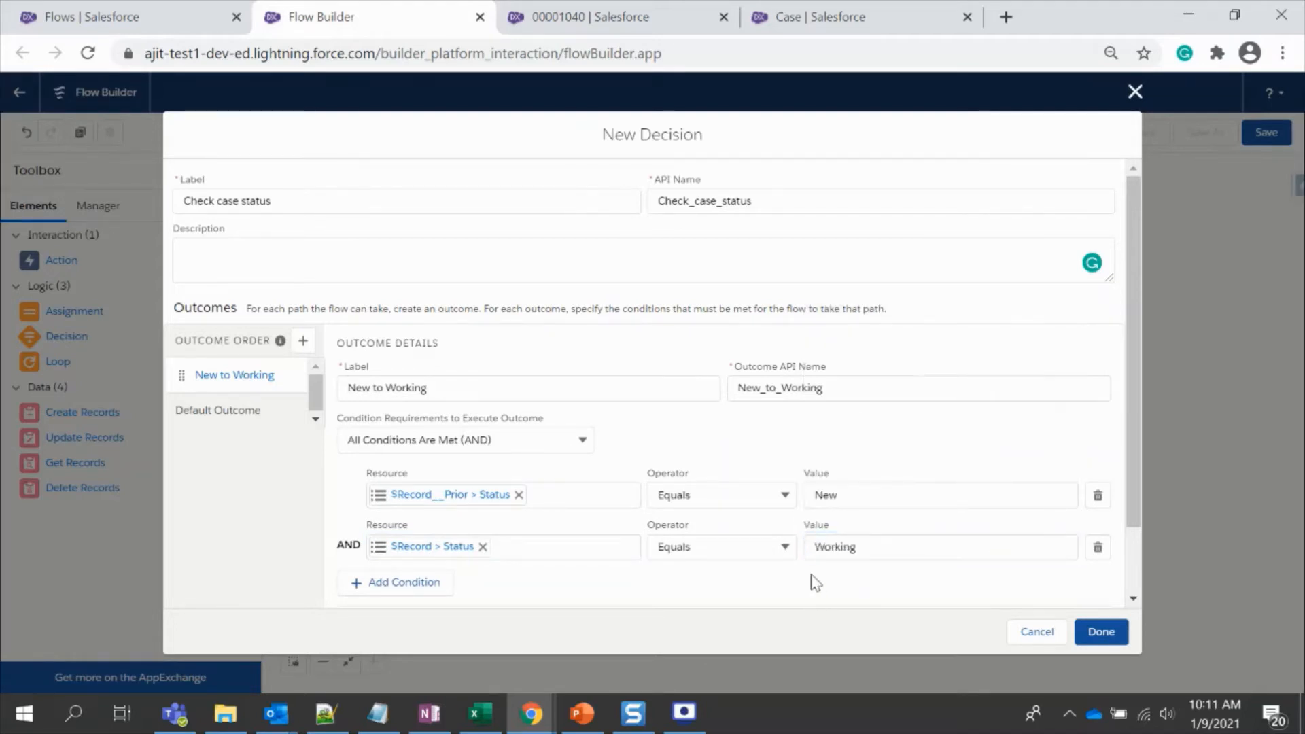
Finish the decision's setup and connect the Start element to the Check case status decision
scroll(816, 580, "down", 1)
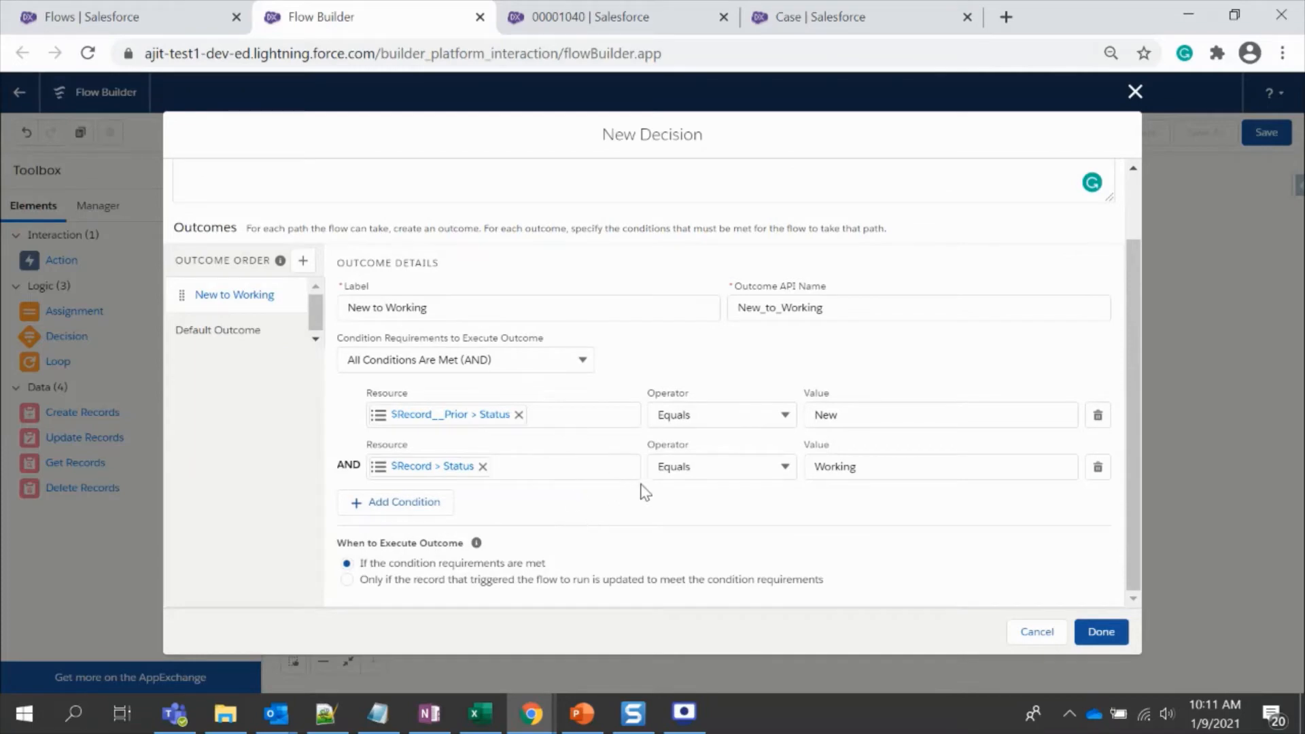
left_click(1100, 636)
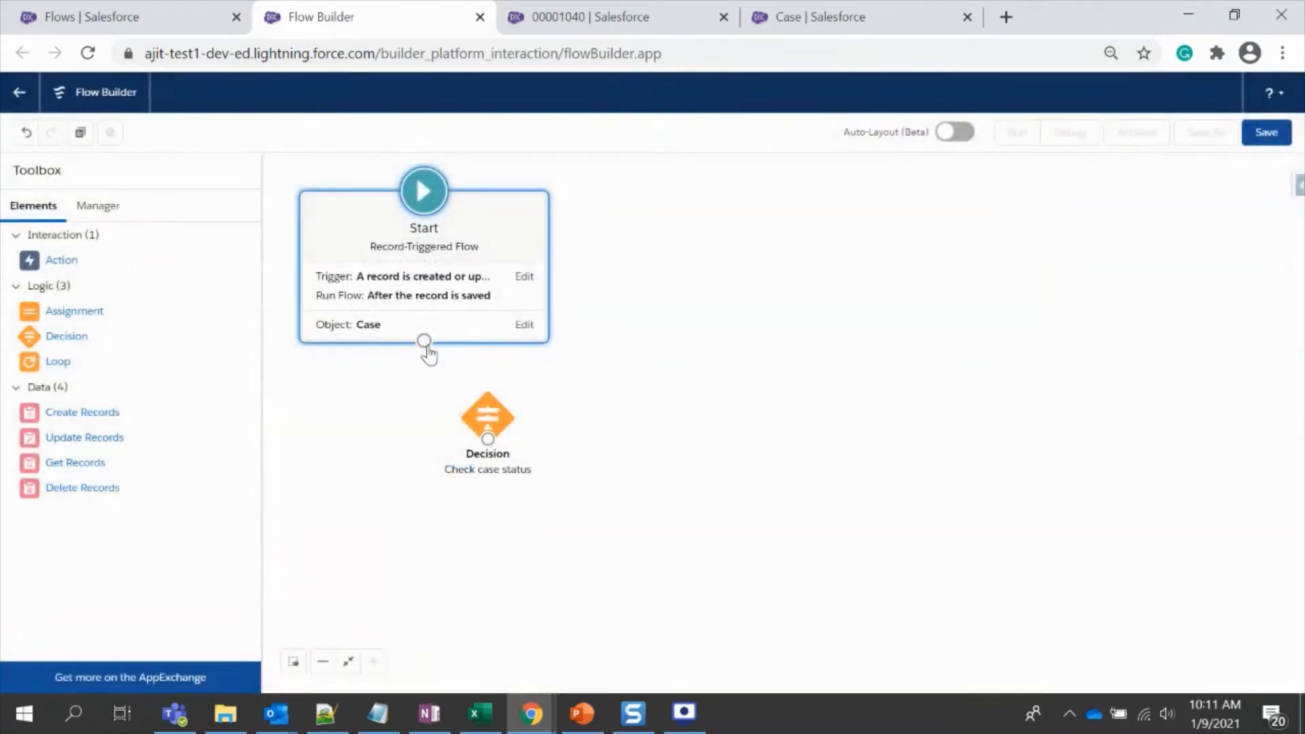
left_click_drag(424, 341, 479, 425)
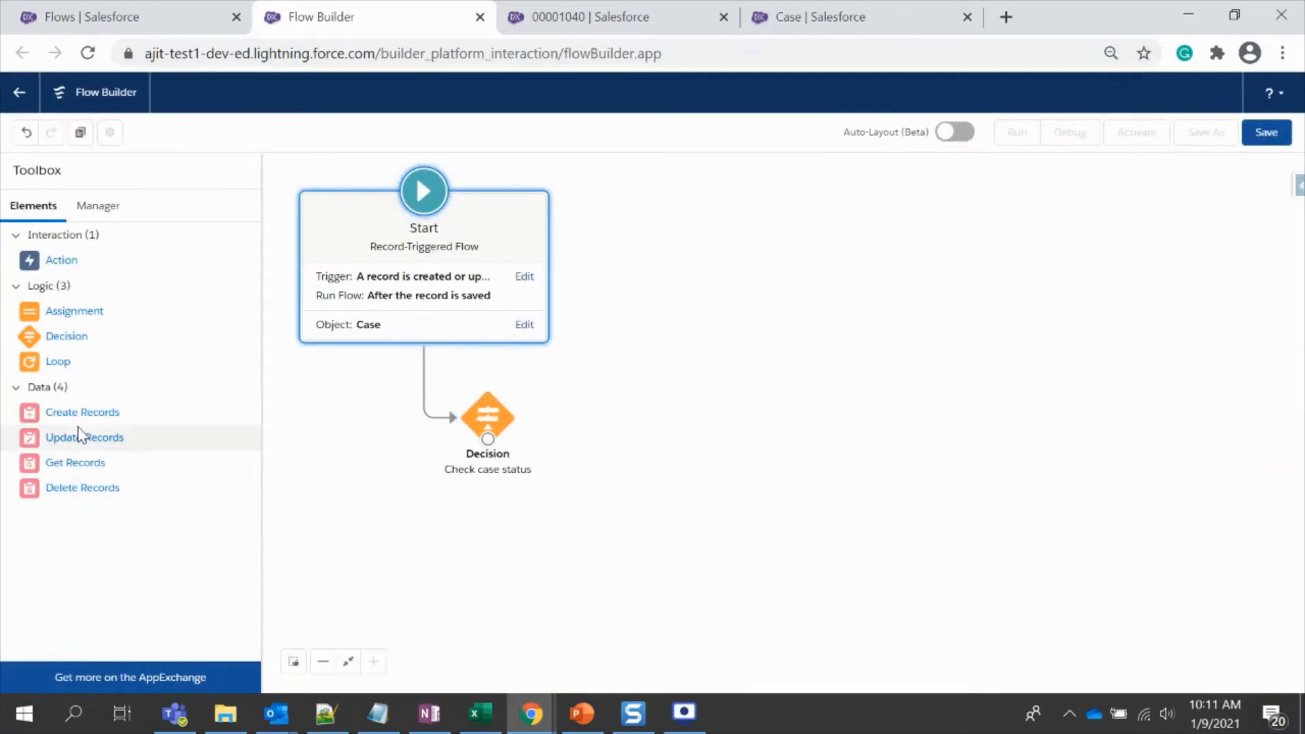
Add an Update Records element labelled "Update case Record" that specifies conditions to identify records and sets fields individually
left_click_drag(80, 438, 626, 420)
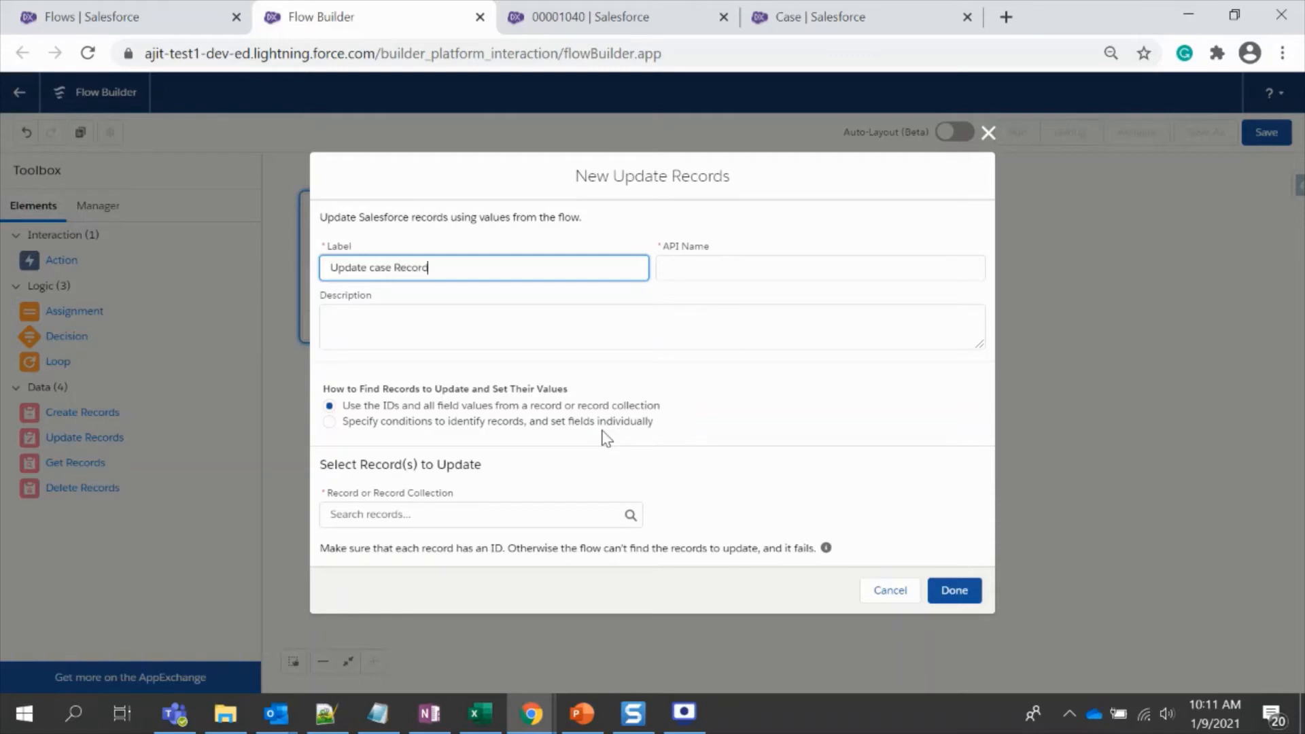
left_click(489, 324)
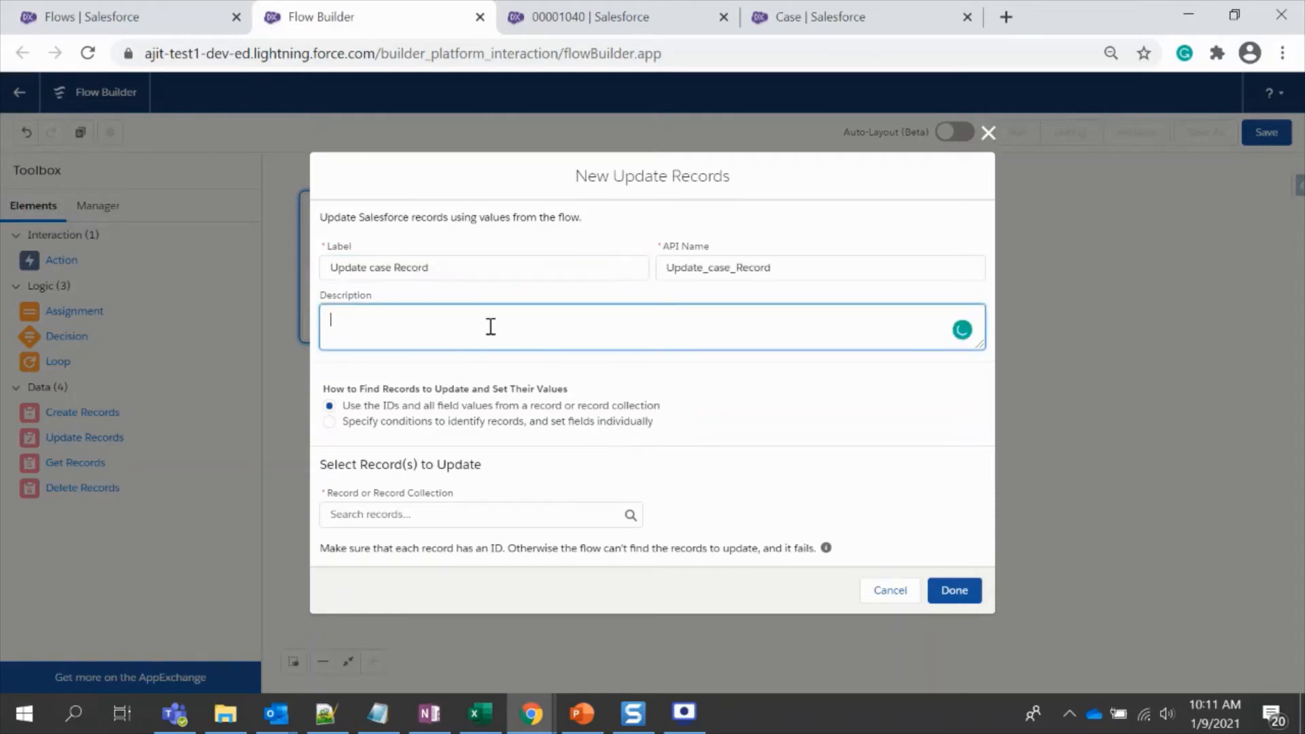
left_click(332, 424)
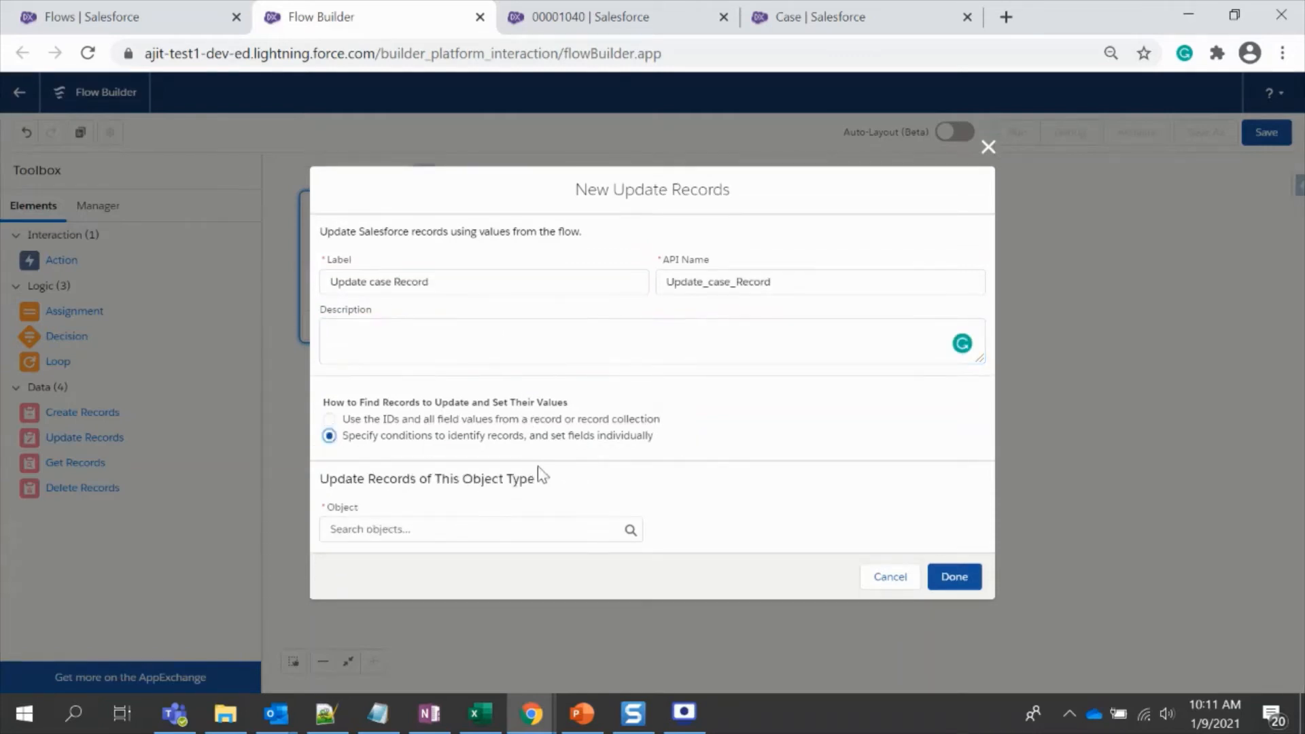
Choose Case as the object type whose records the element updates
left_click(410, 528)
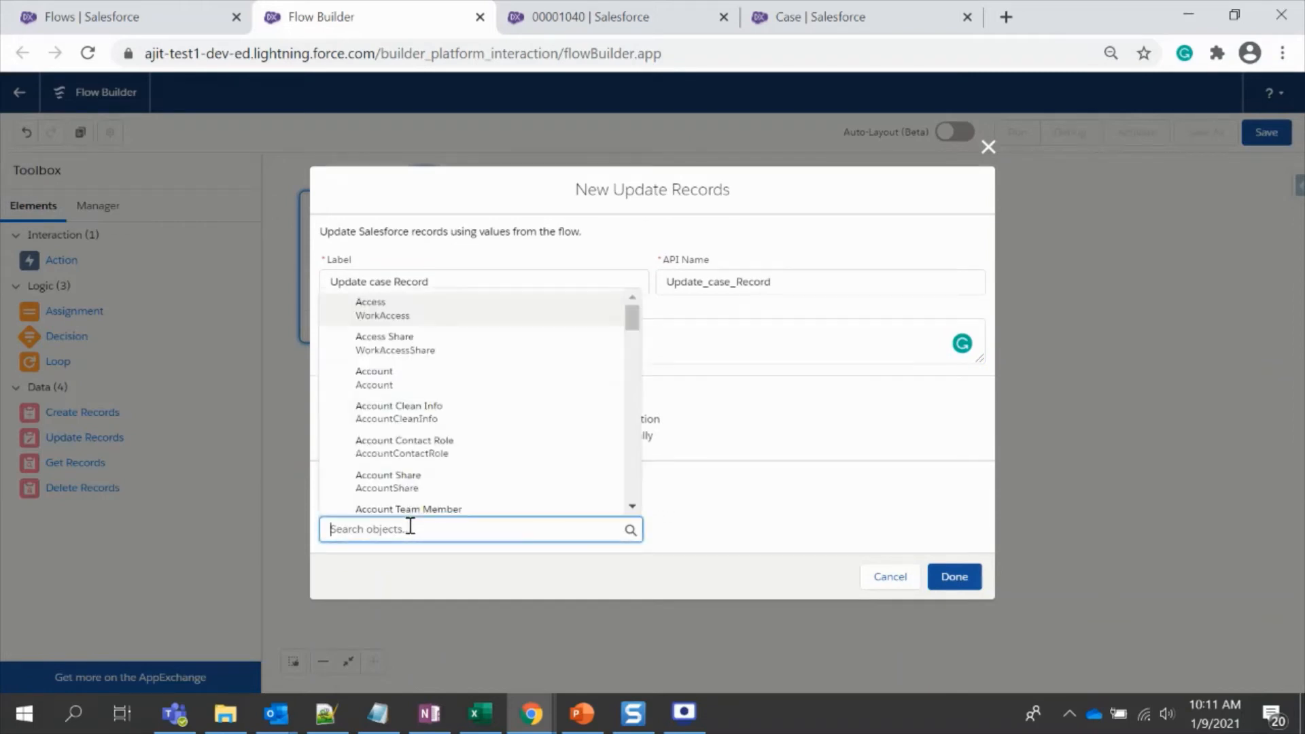
type("cas")
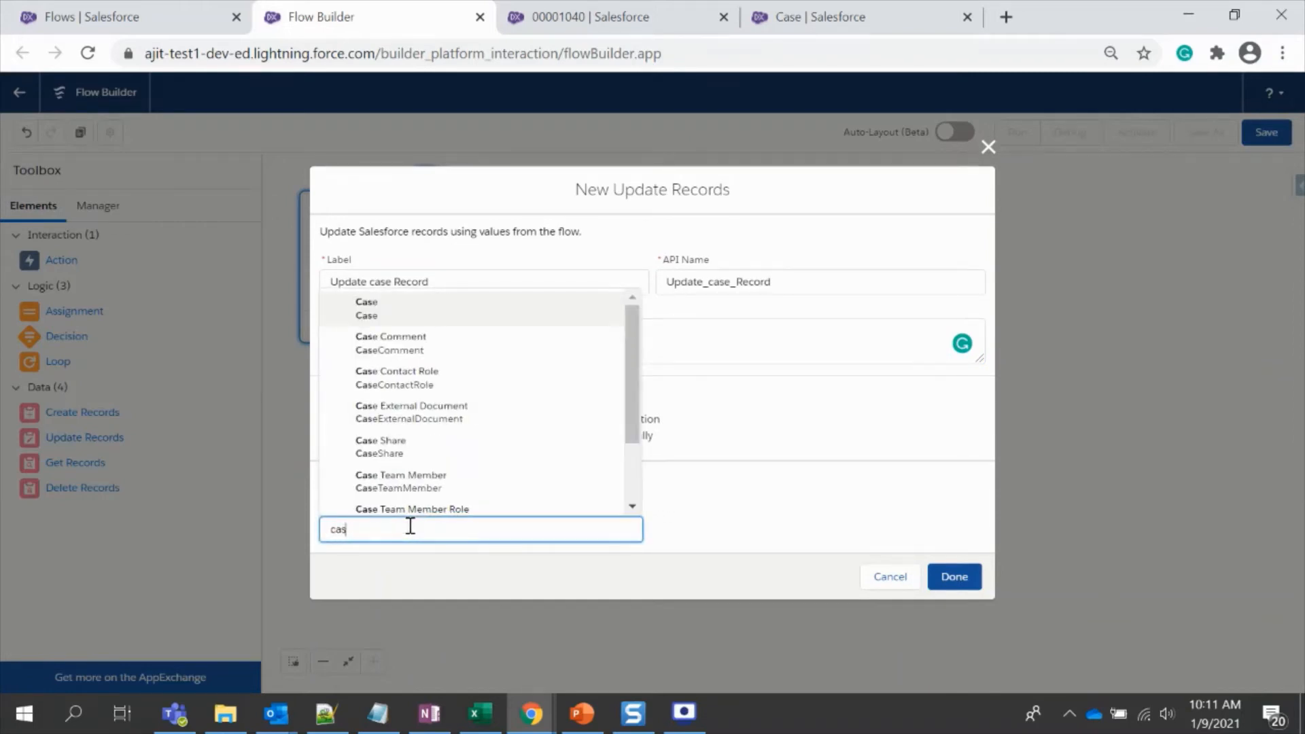
type("e")
left_click(449, 309)
Filter the case records with the condition Id Equals $Record > Case ID
scroll(612, 466, "down", 3)
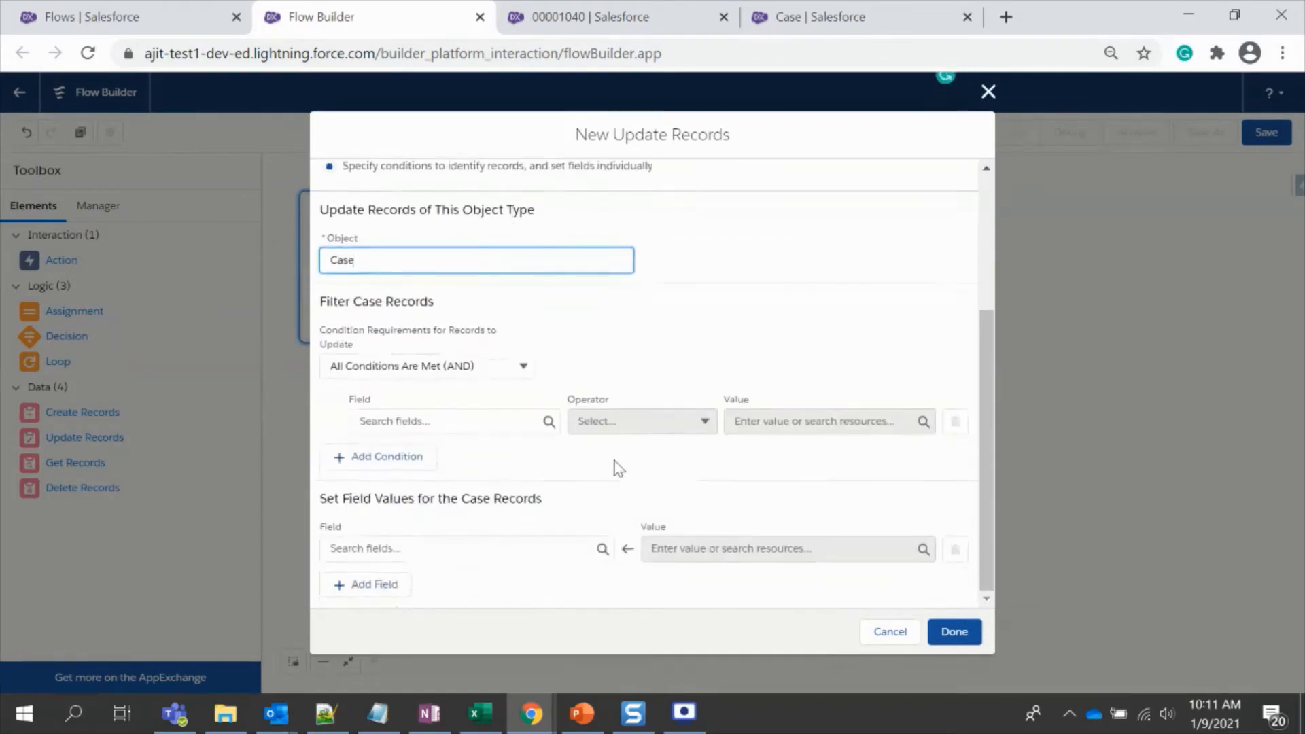
left_click(424, 421)
type("id")
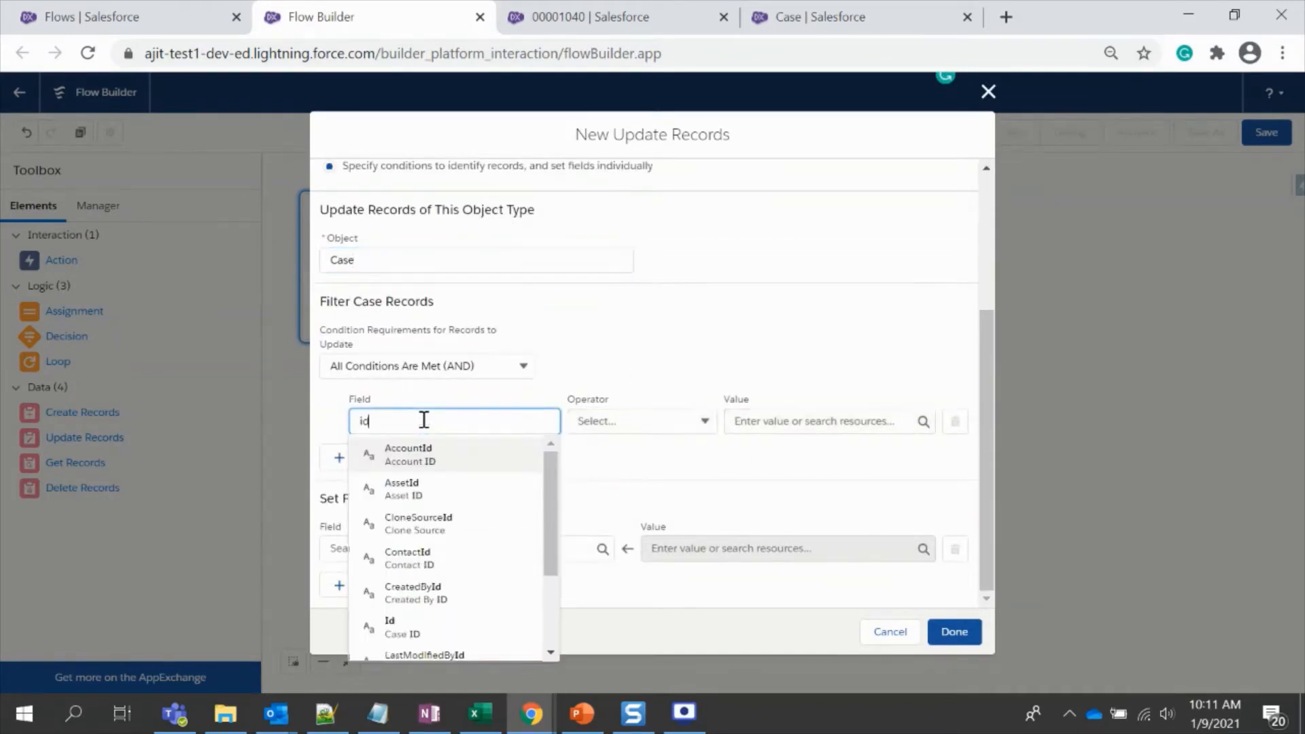
left_click(452, 627)
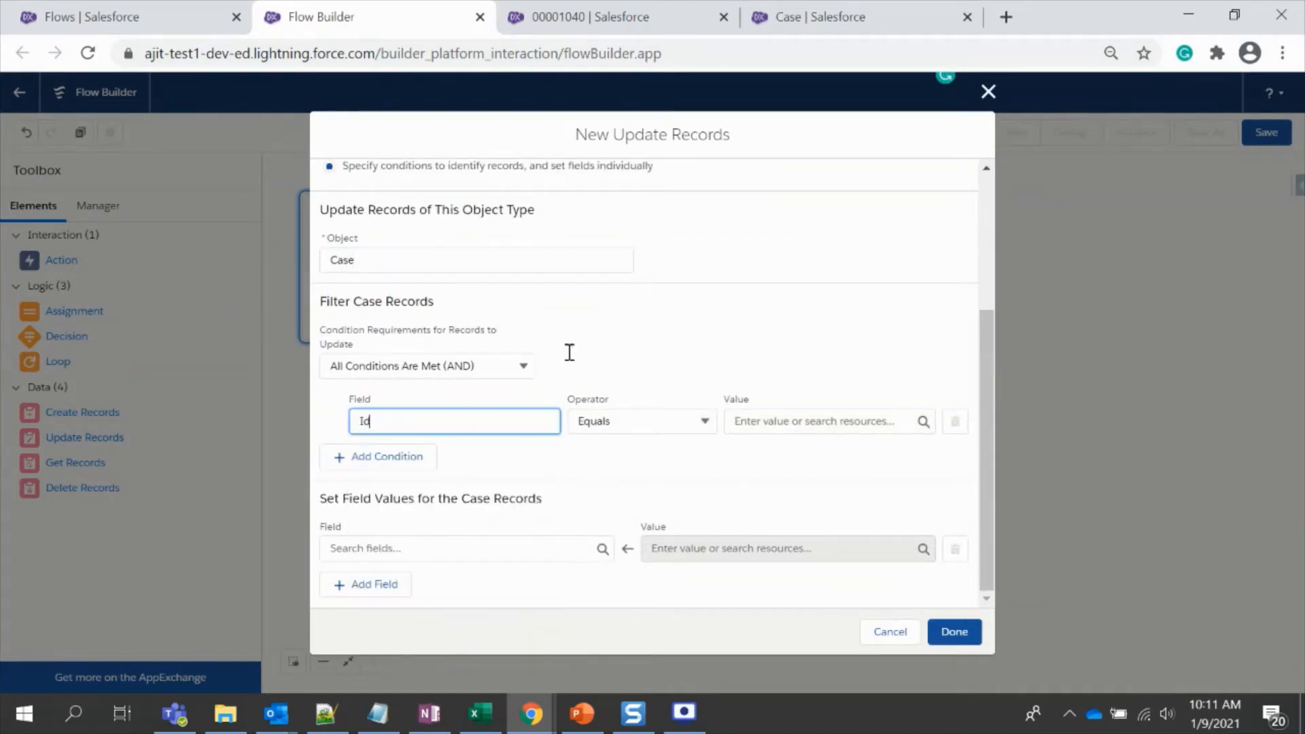
left_click(761, 417)
scroll(825, 562, "down", 5)
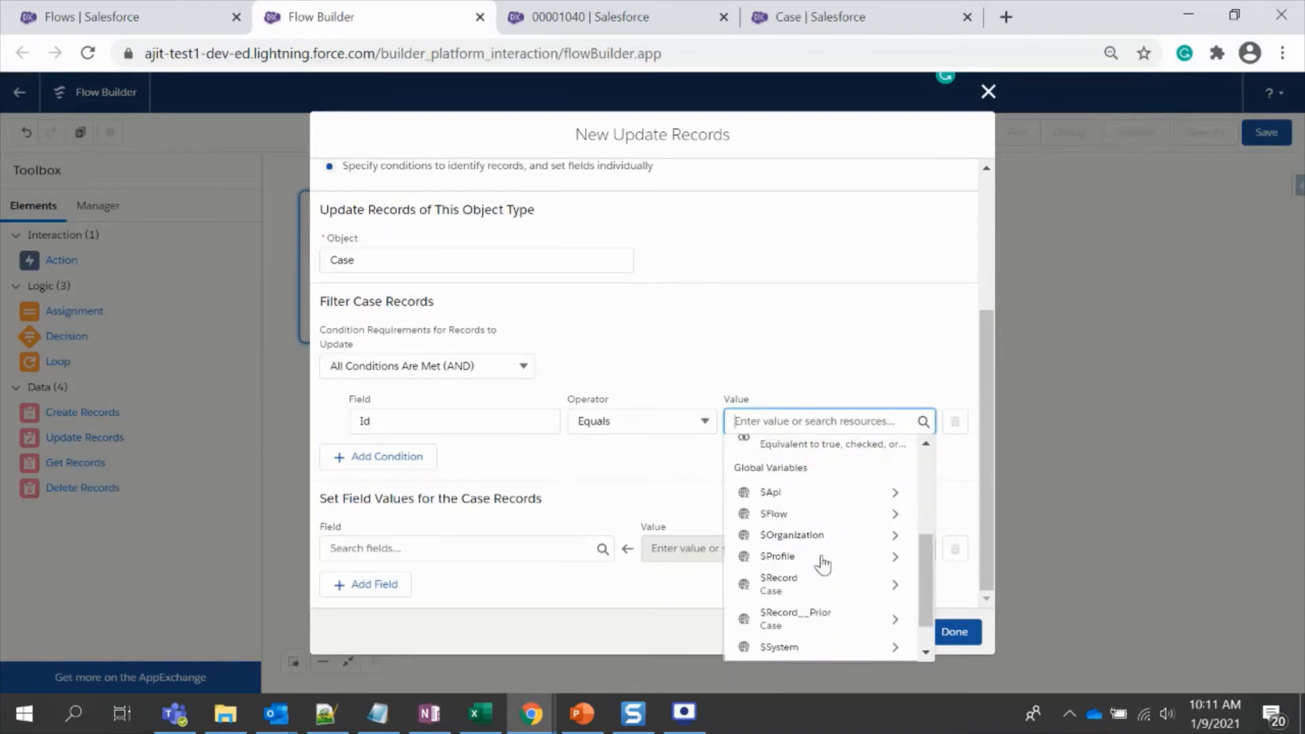
left_click(835, 592)
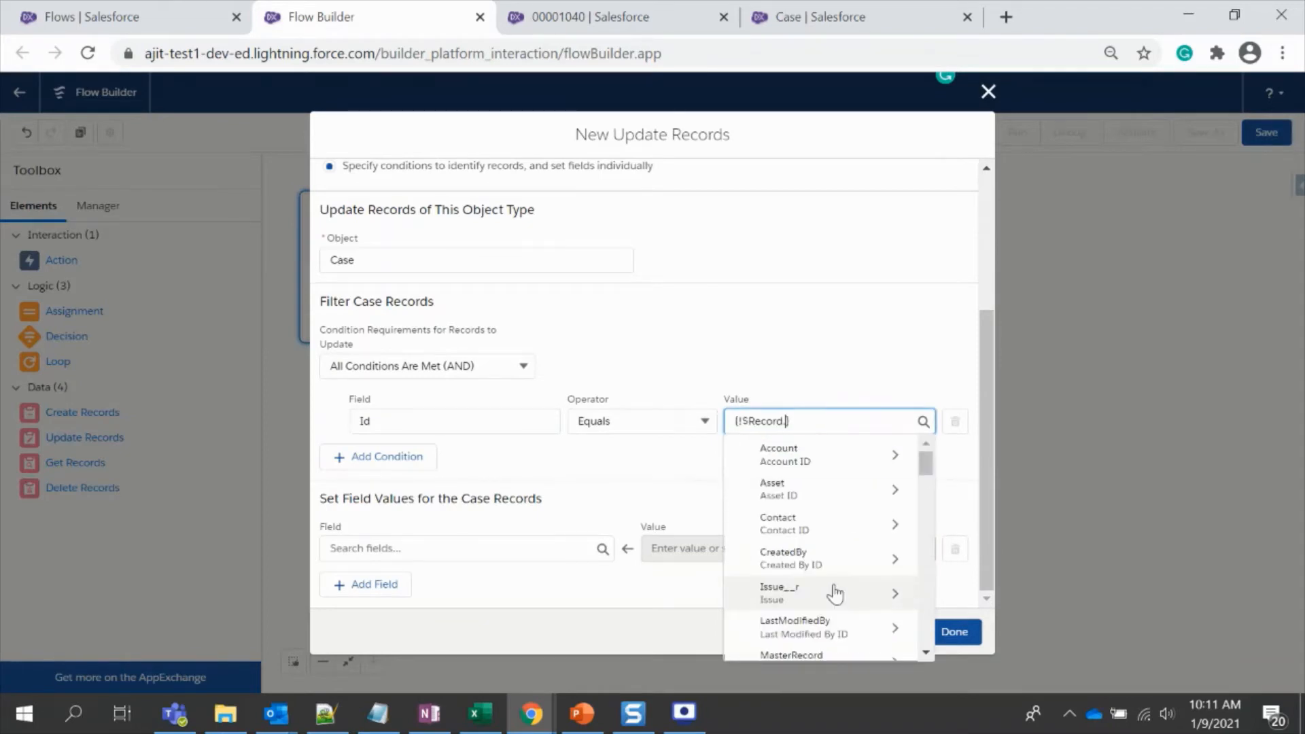
type("id")
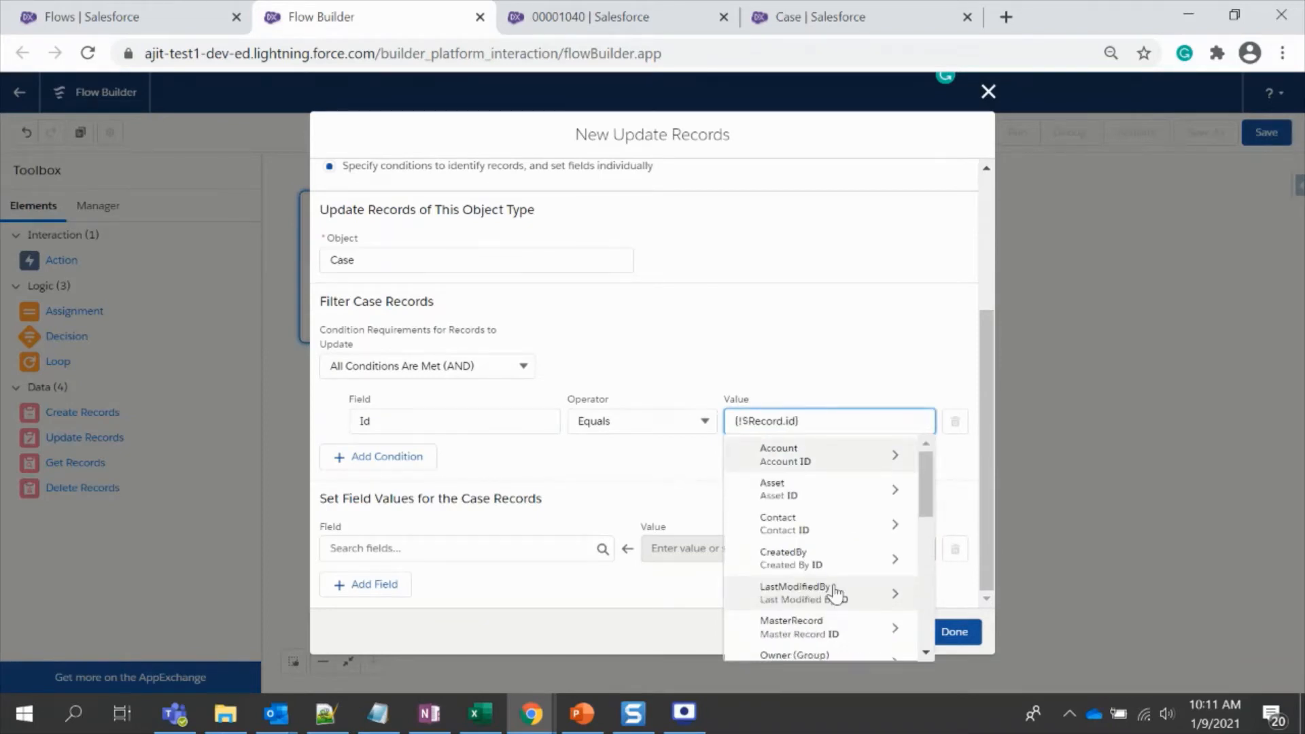
scroll(828, 610, "down", 3)
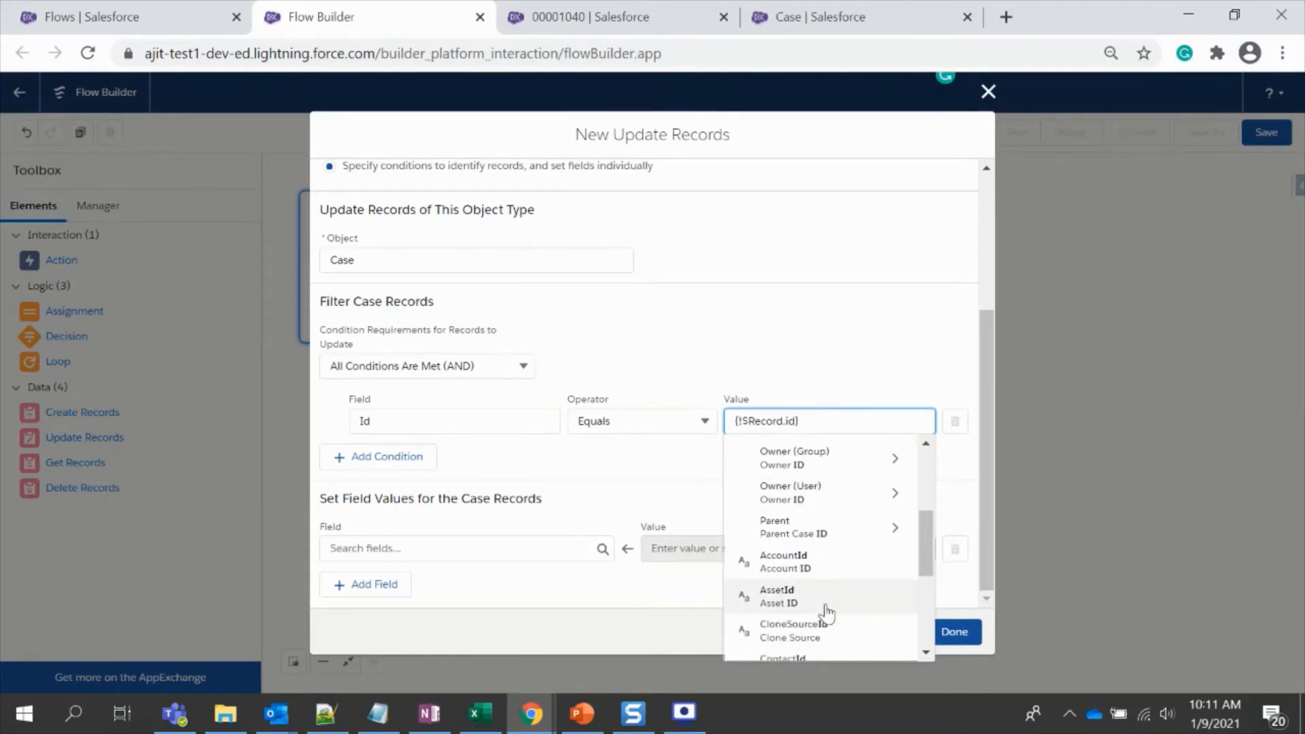
scroll(828, 609, "down", 2)
left_click(800, 636)
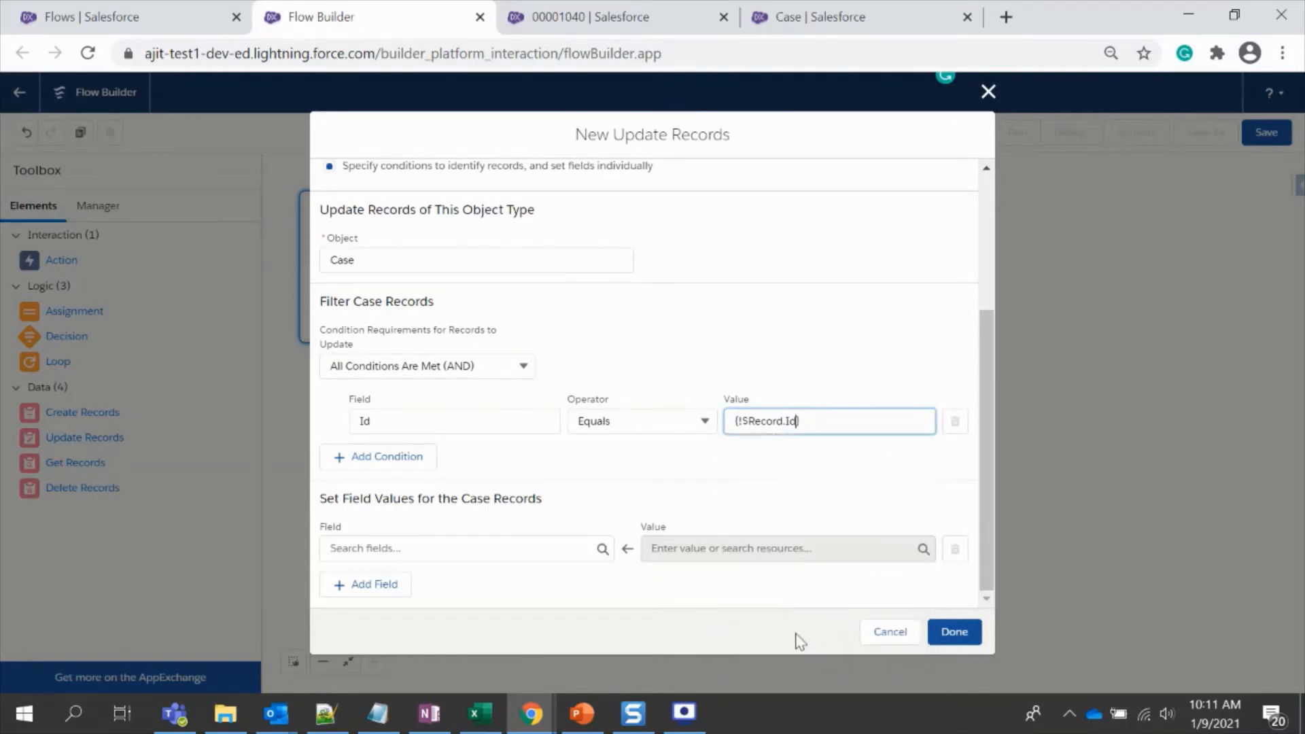
left_click(734, 465)
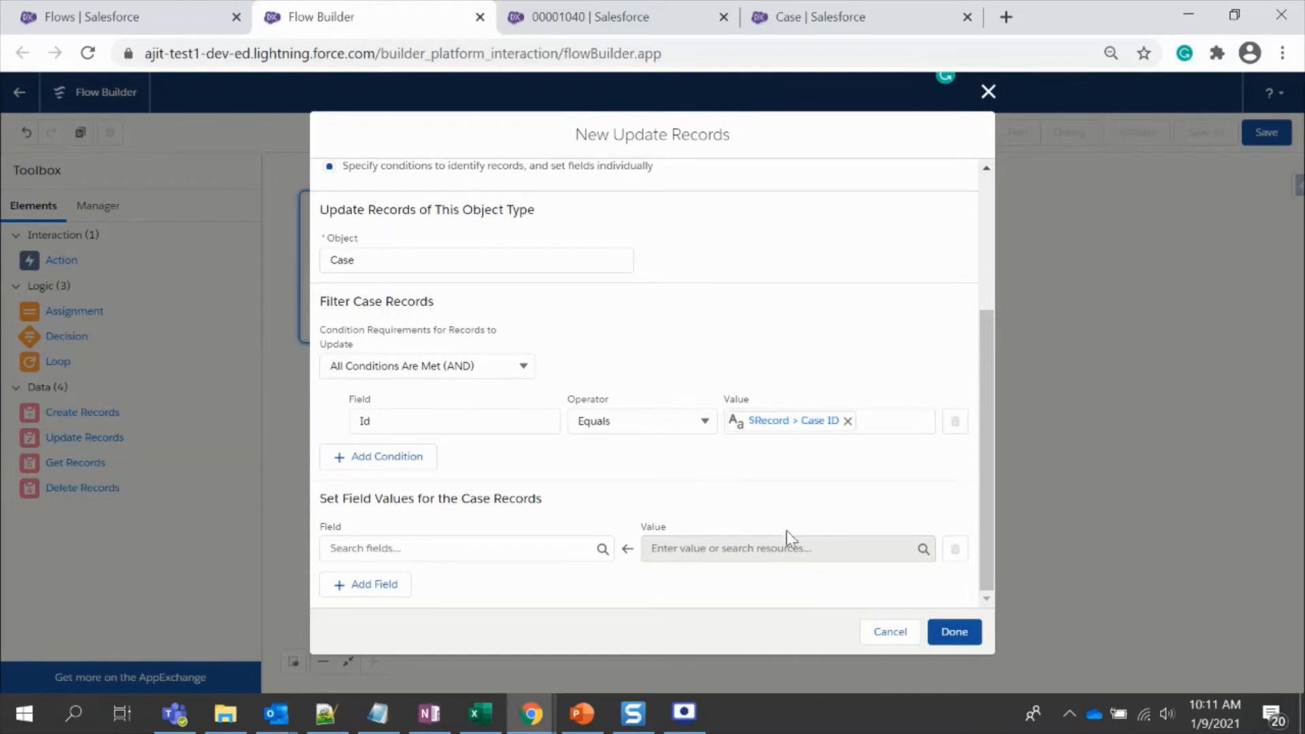
Set the Comments field value for the case records to "Case status updated from New to Working"
left_click(501, 550)
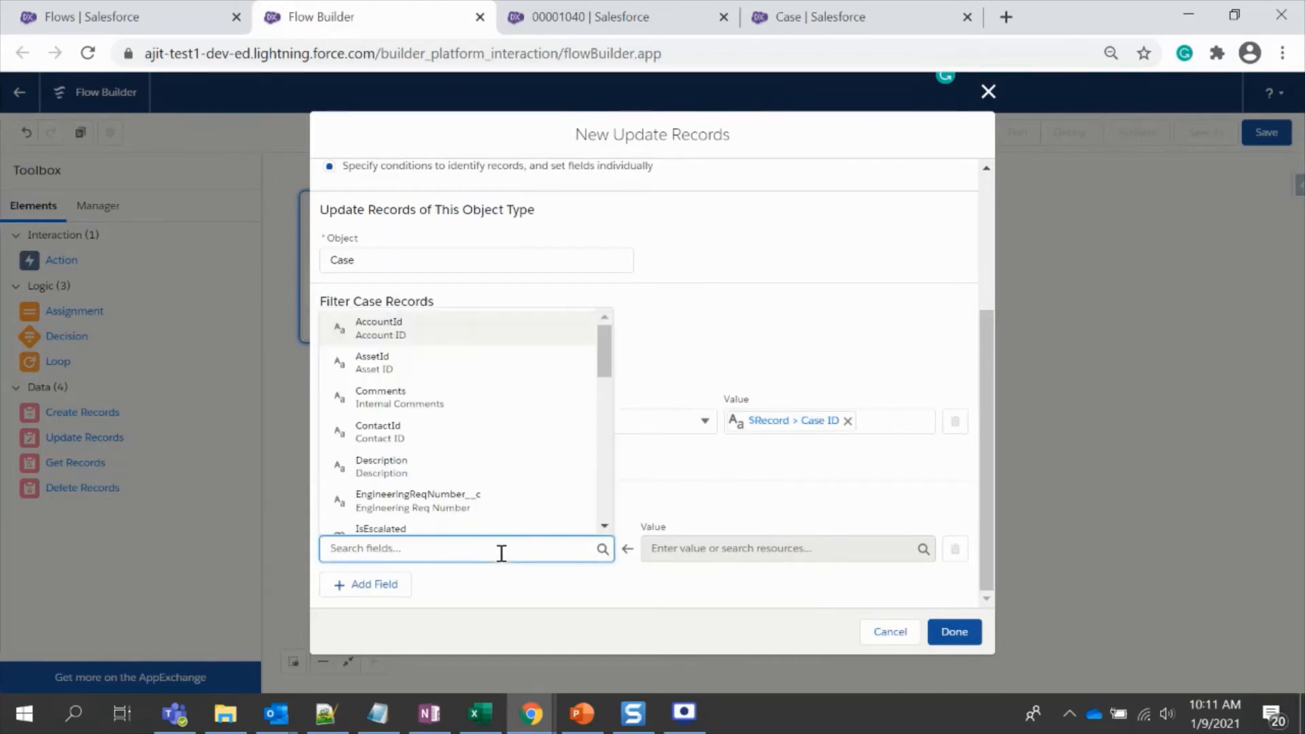
type("inter")
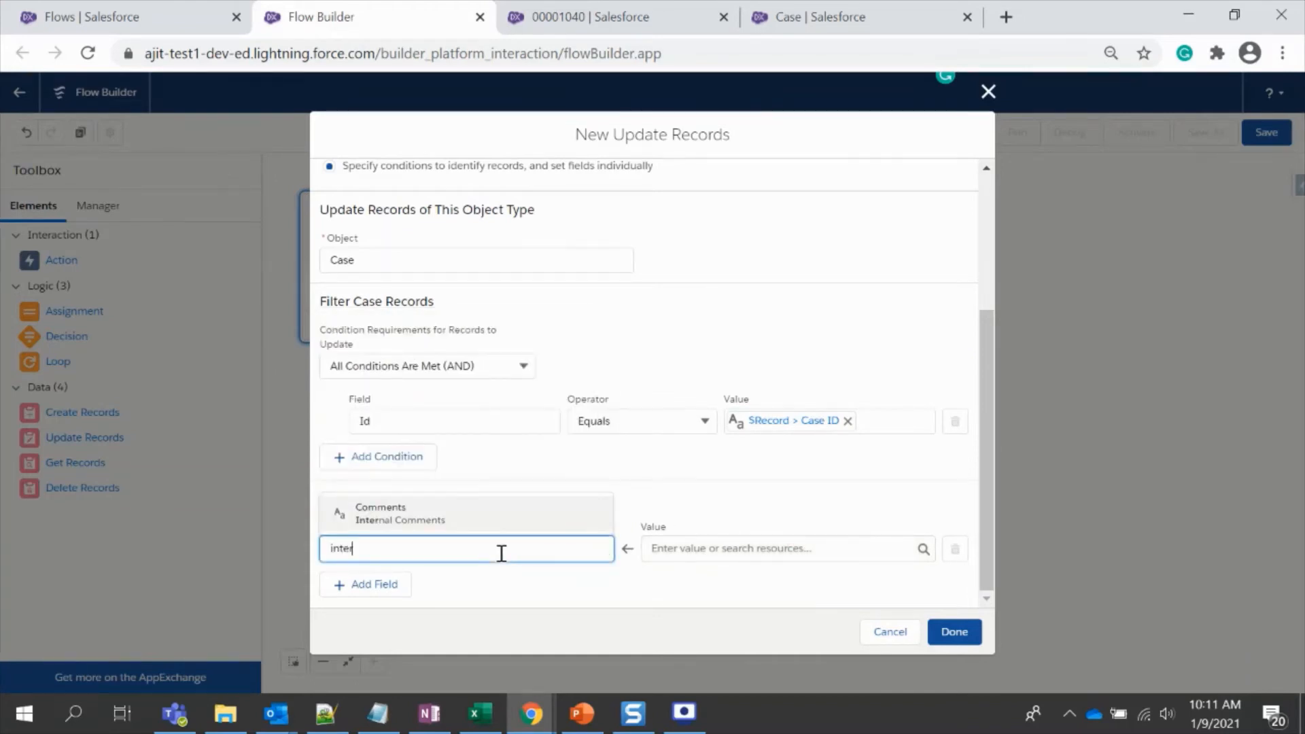
left_click(460, 529)
left_click(761, 550)
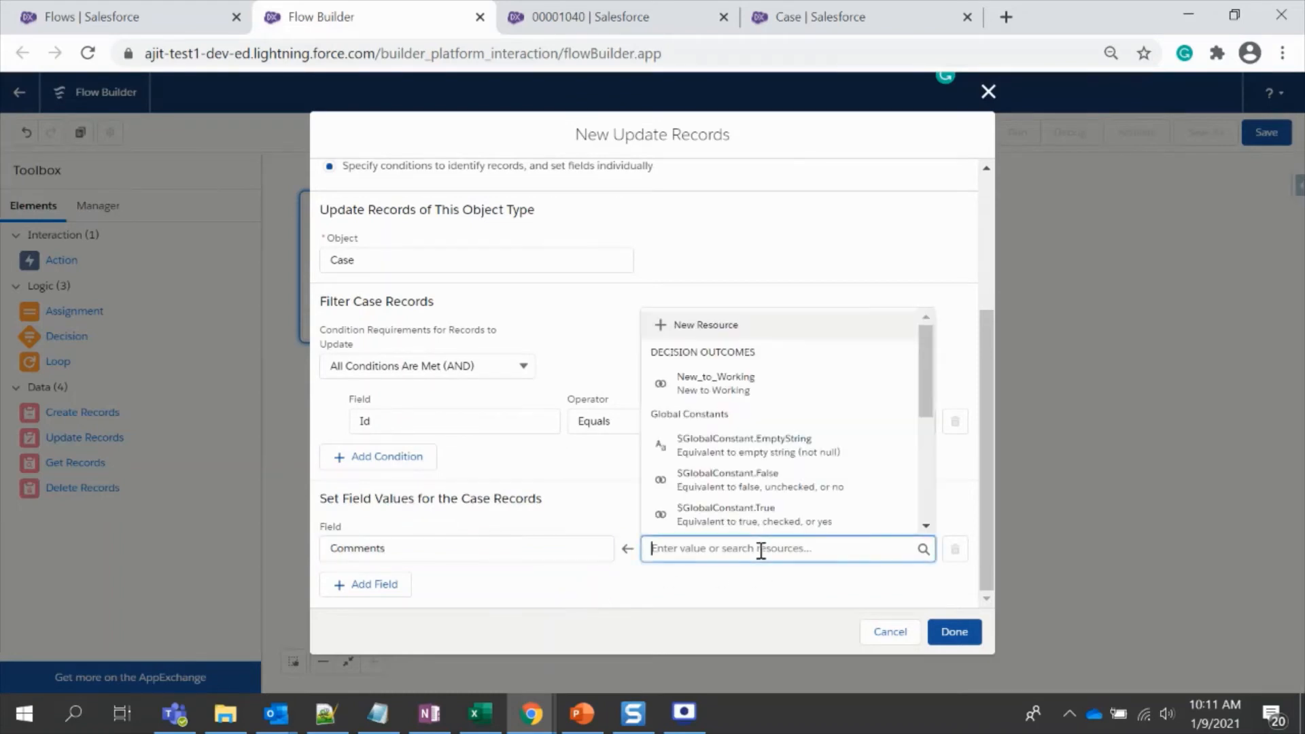
type("Case status updated from New to Working")
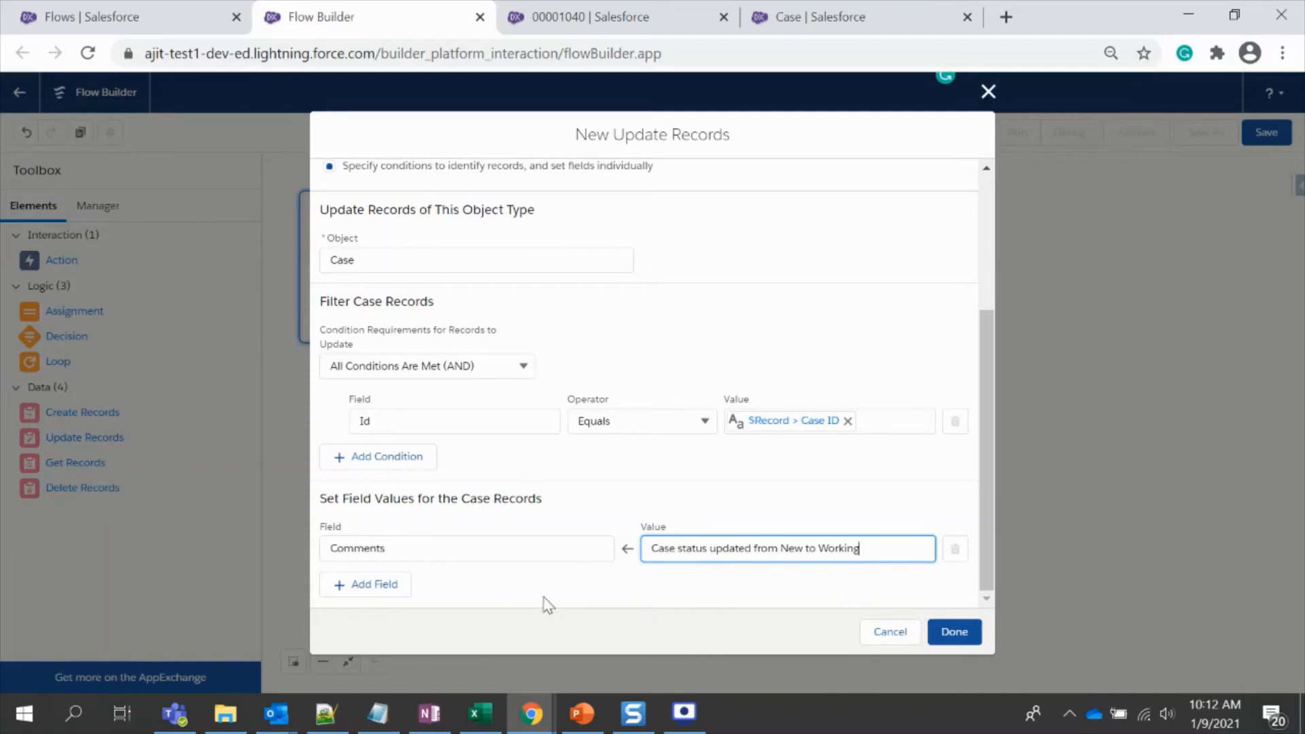
Finish the Update Records setup and connect the Check case status decision to it with the New to Working outcome
left_click(949, 636)
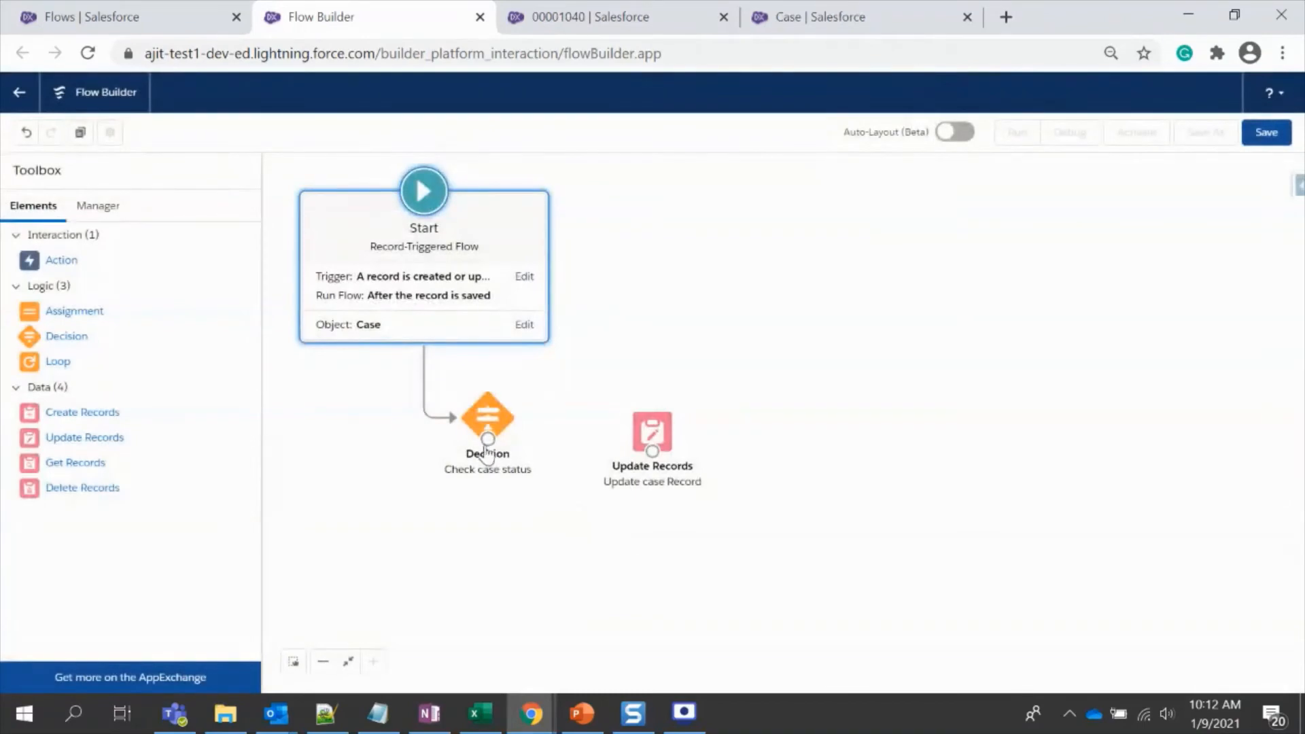
left_click_drag(487, 441, 652, 436)
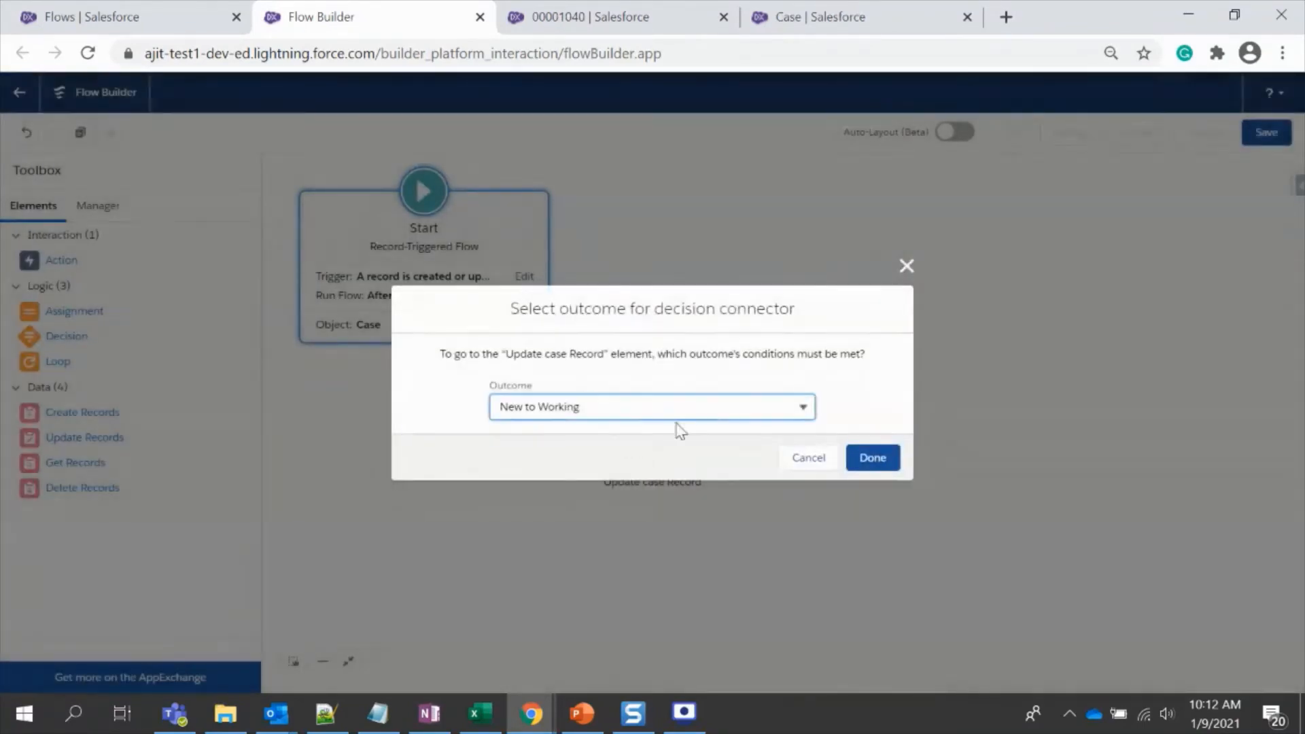
left_click(870, 458)
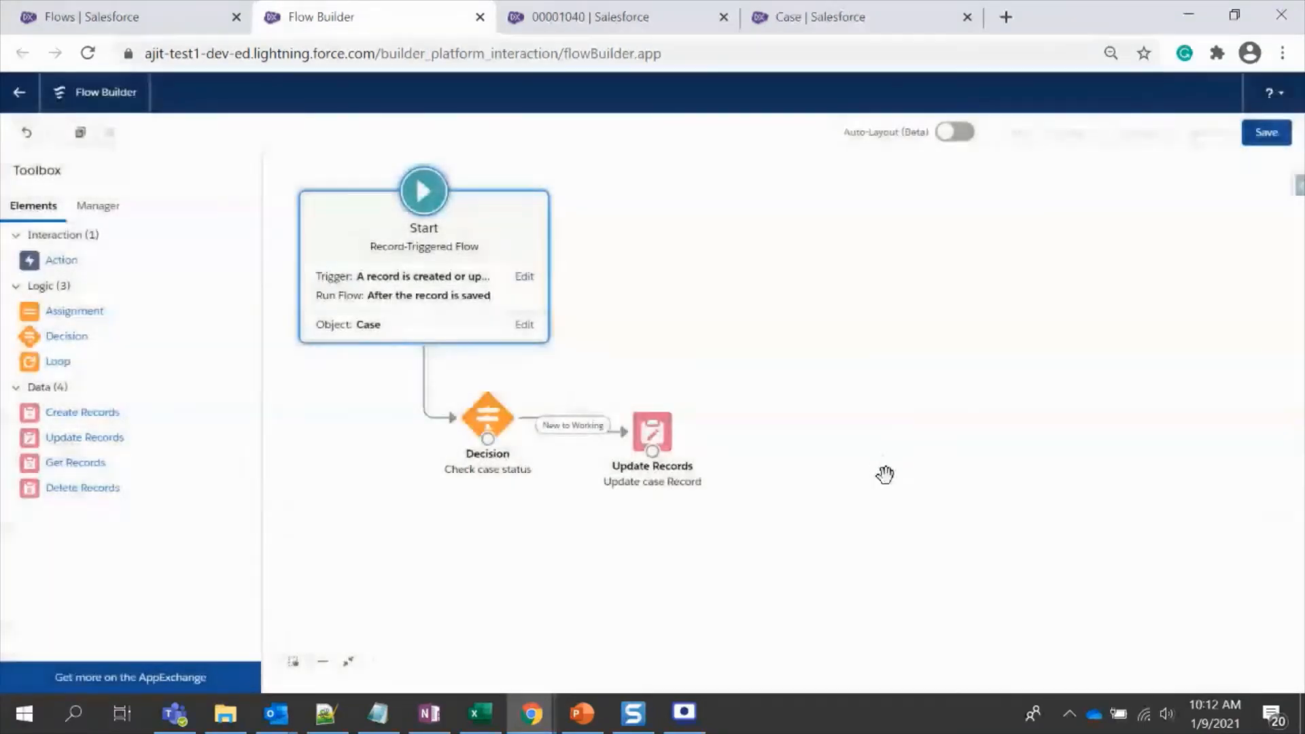
Save the flow with the label "Record Prior Demo" and activate it
left_click(1258, 132)
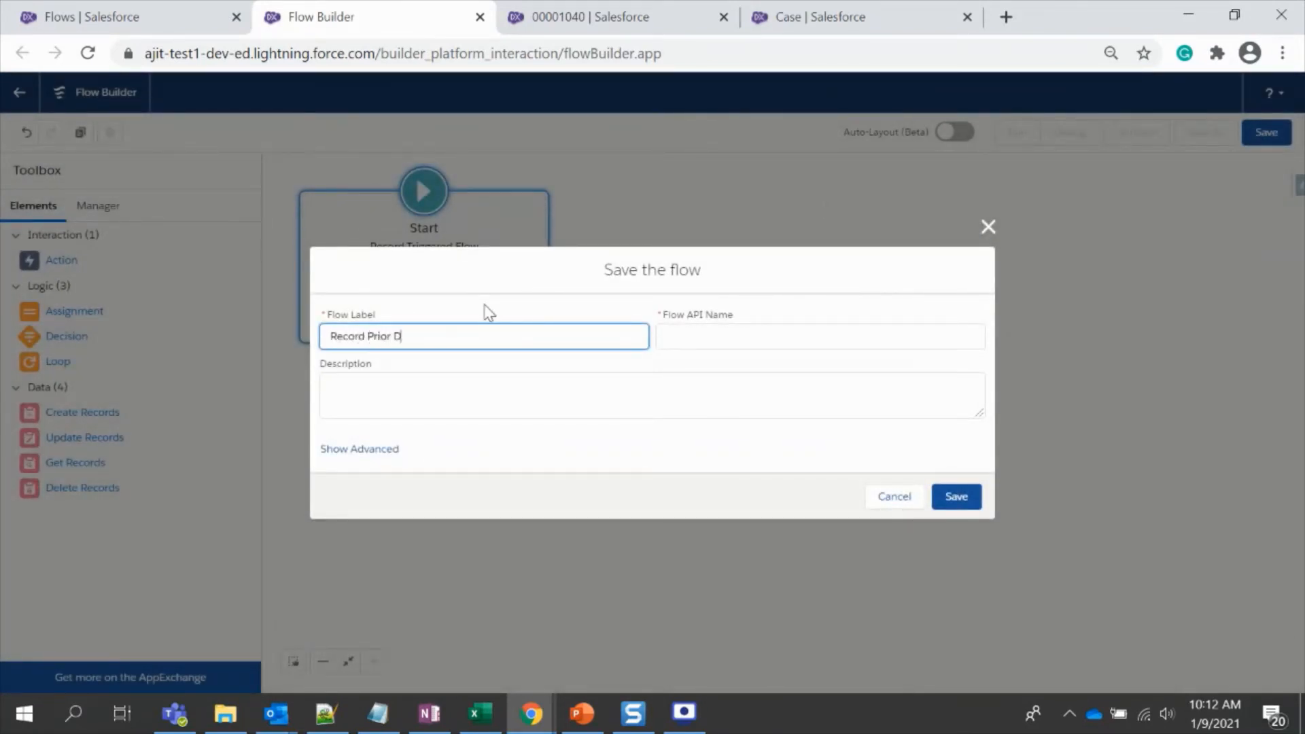
left_click(515, 398)
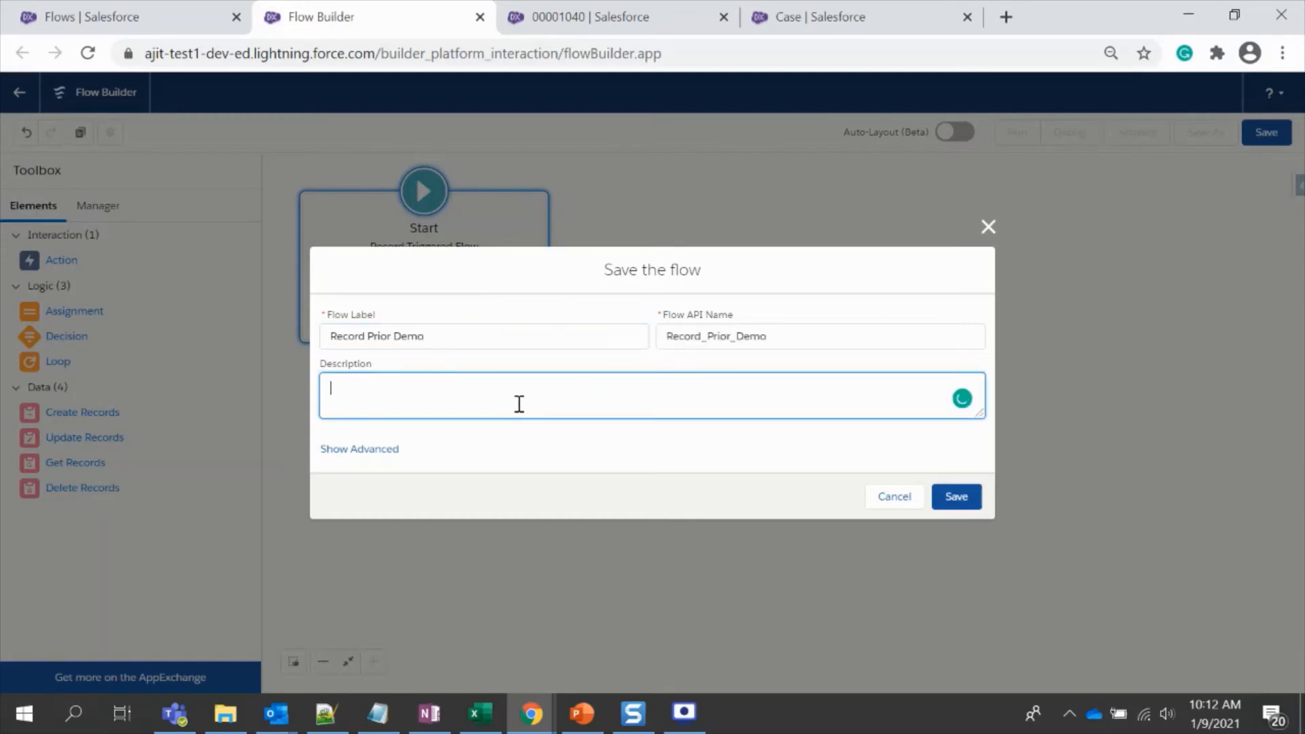
left_click(966, 495)
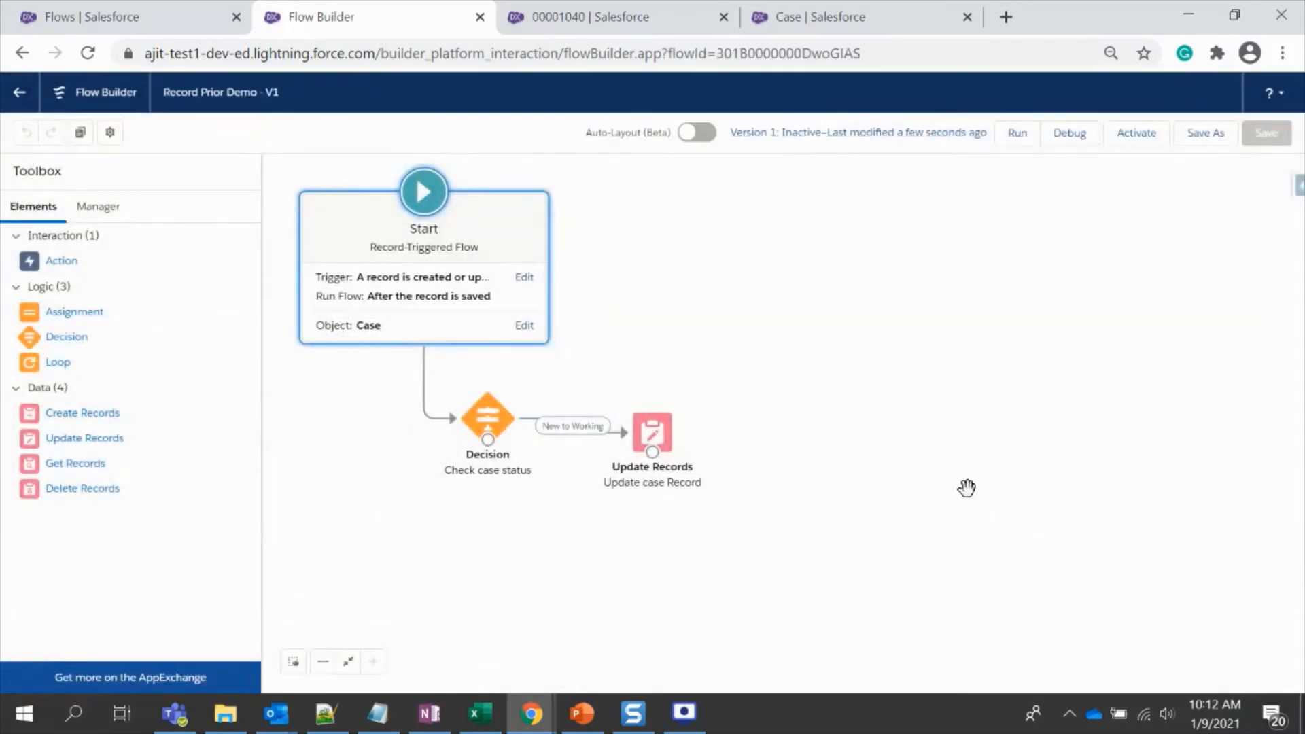
left_click(1137, 133)
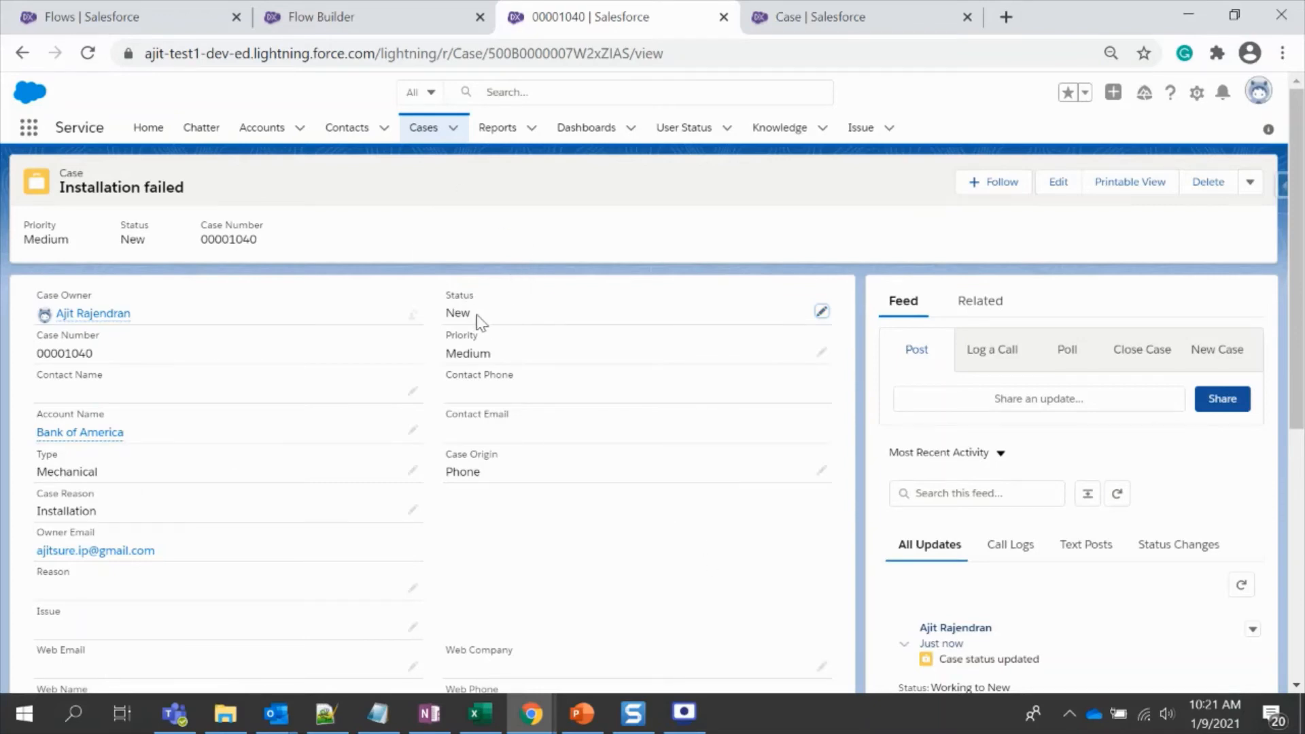
Reload the Installation failed case record, set its Status to Working and save the change
scroll(524, 479, "down", 5)
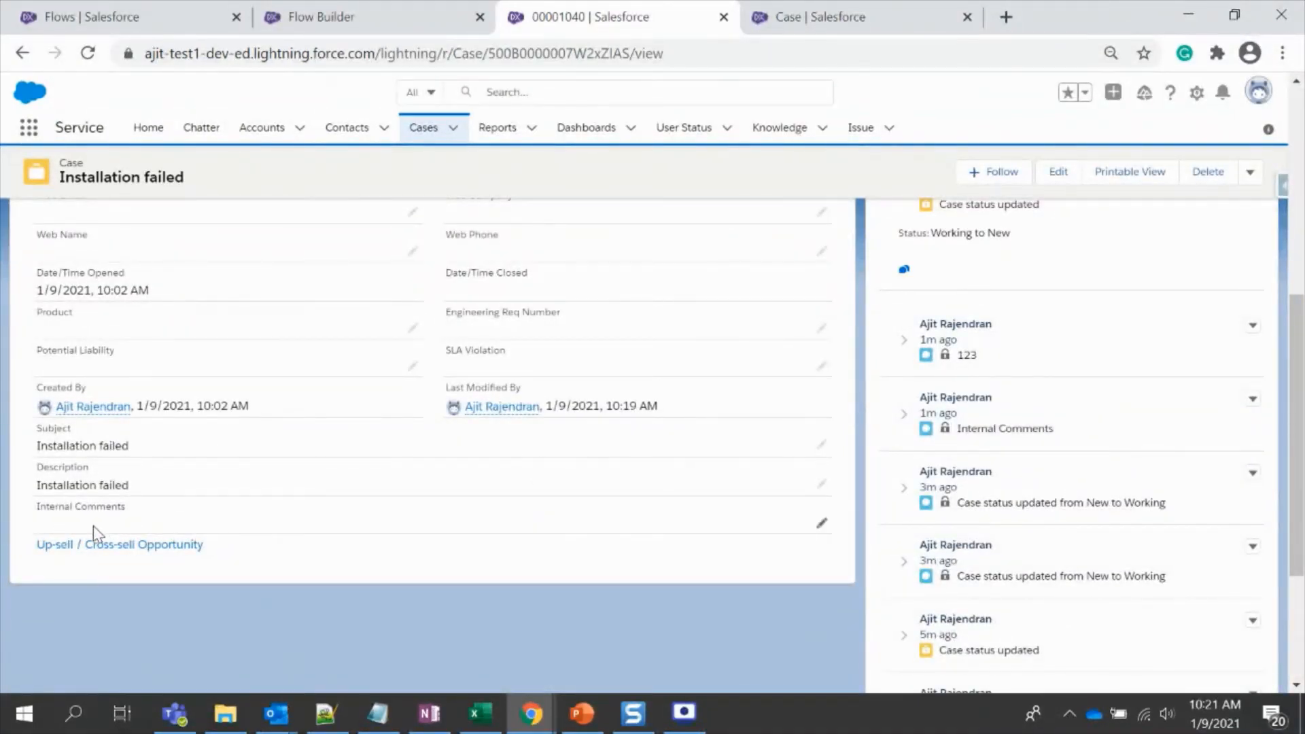
left_click(88, 53)
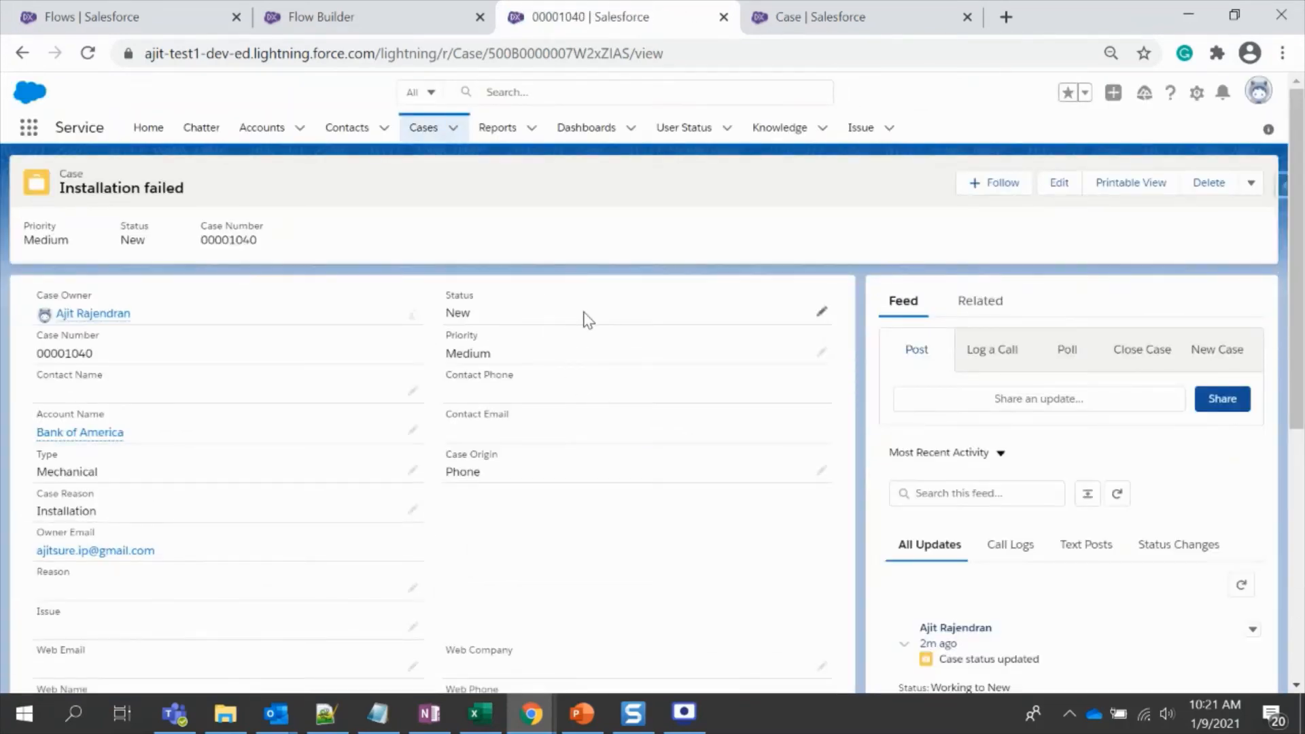
double_click(583, 313)
left_click(580, 331)
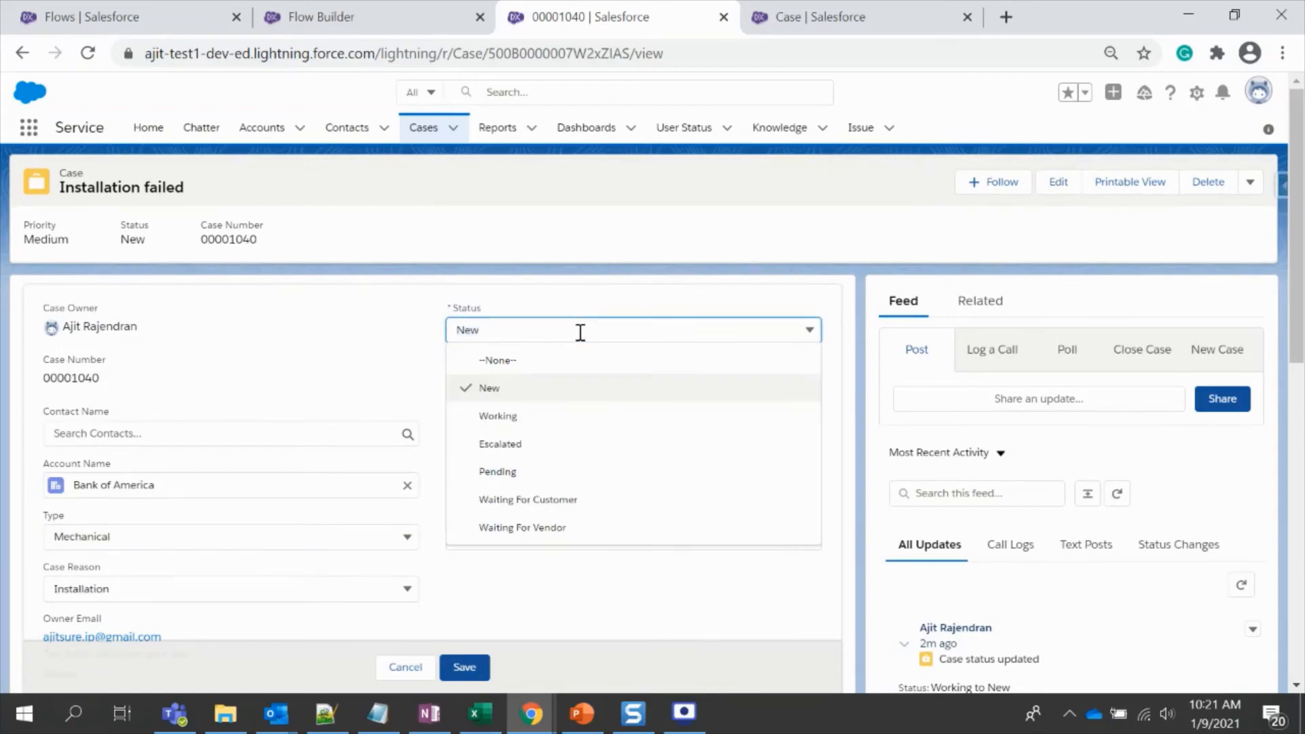
left_click(564, 416)
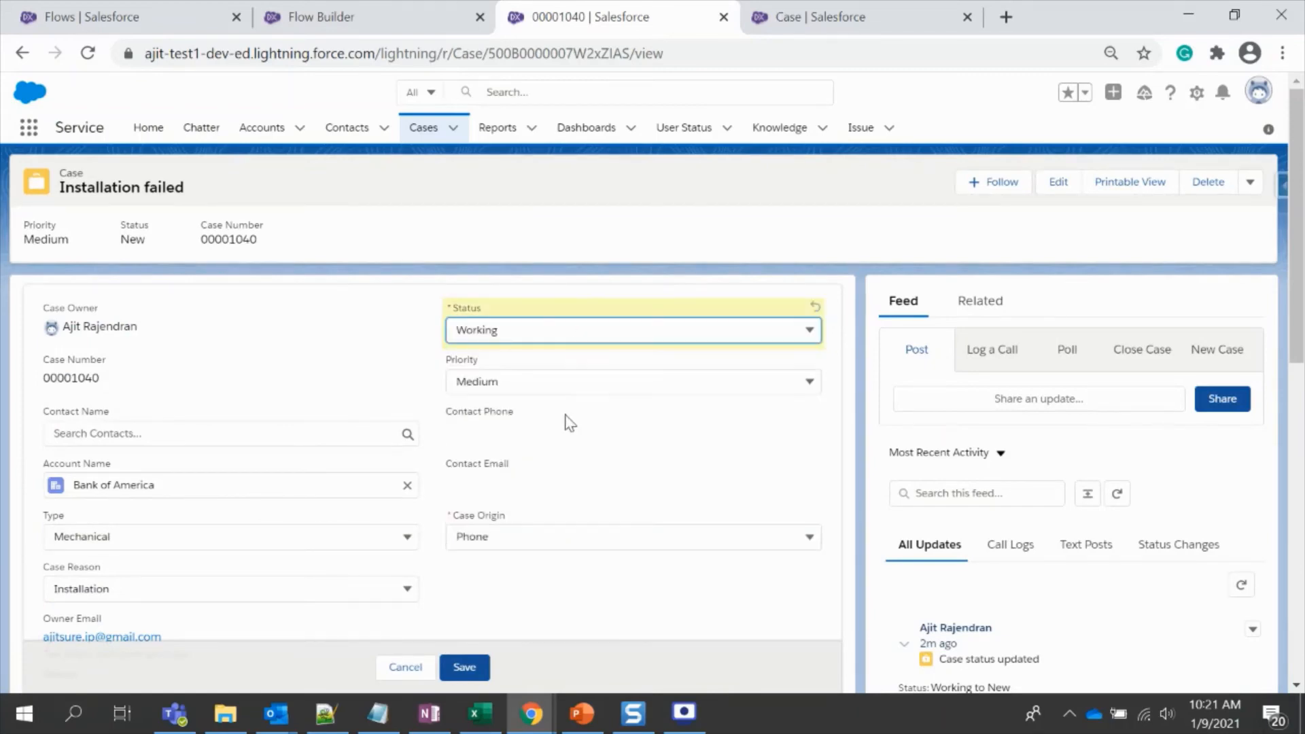
left_click(465, 667)
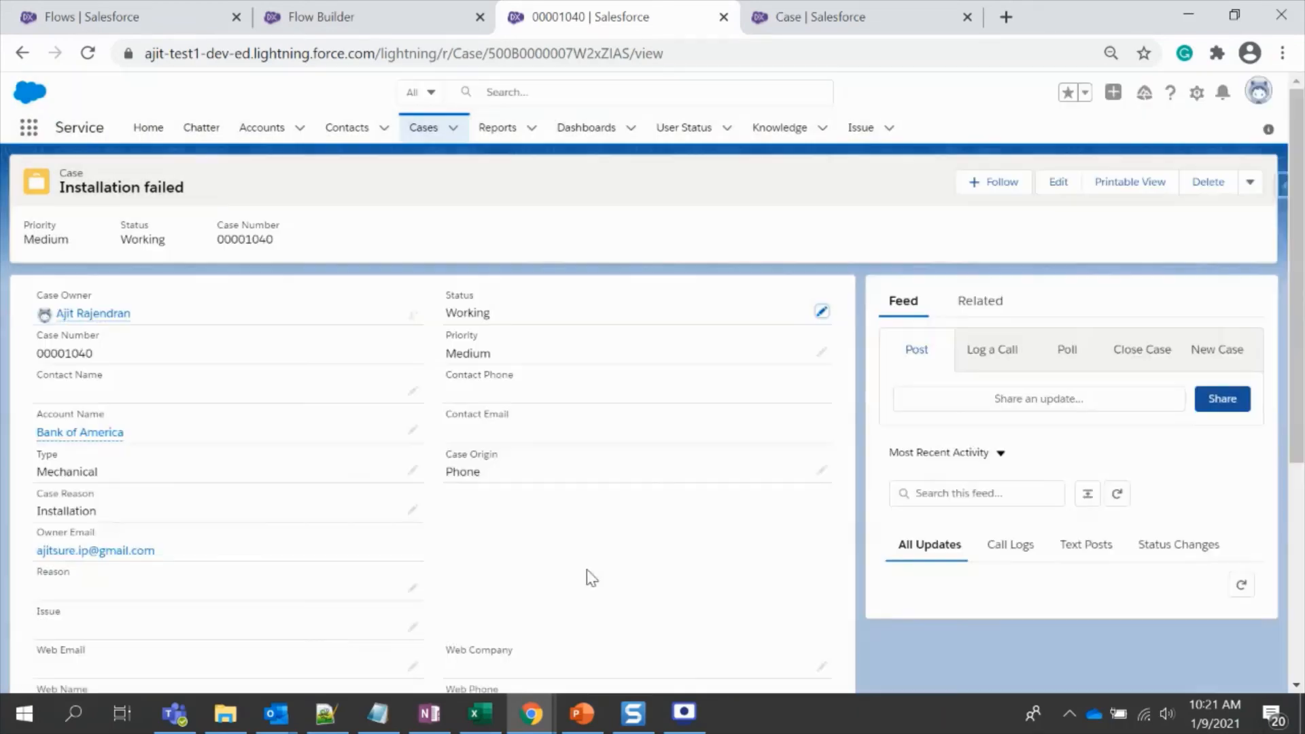
Check the case's Internal Comments field and its feed for the update made by the flow
scroll(589, 574, "down", 10)
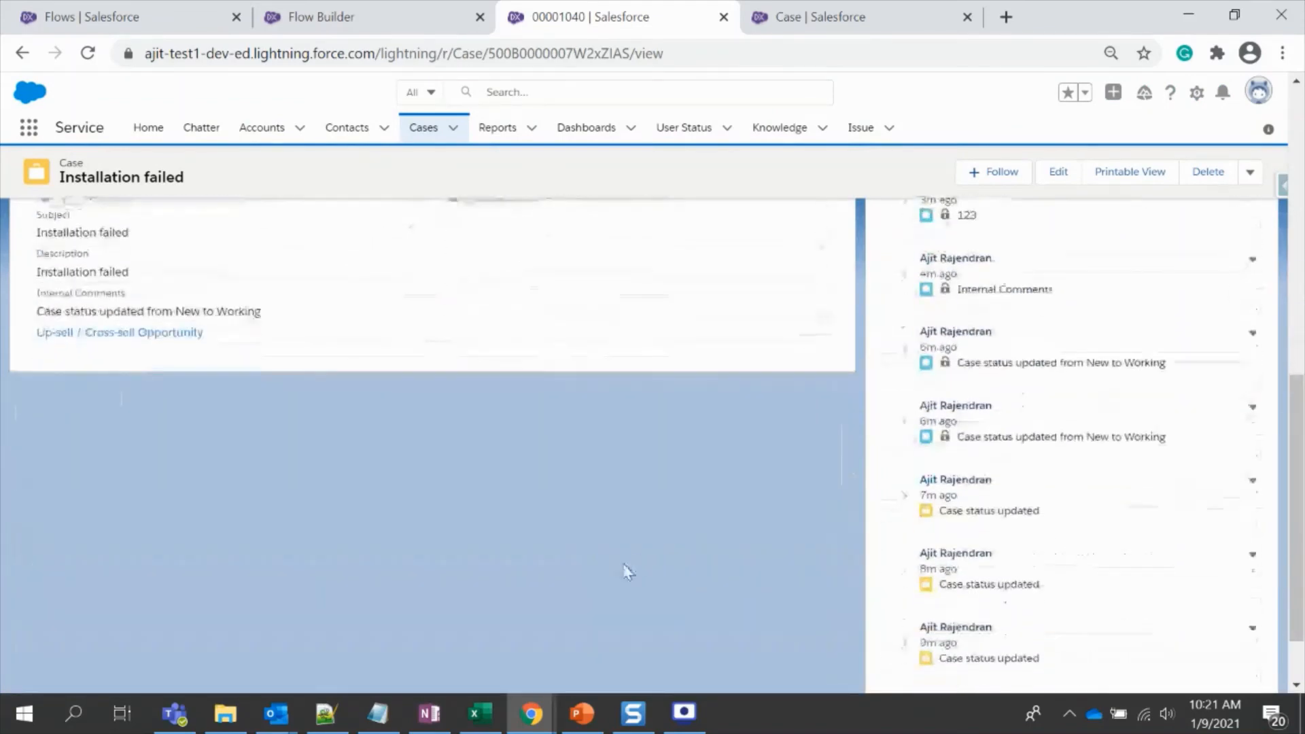
left_click_drag(37, 311, 255, 306)
left_click(255, 305)
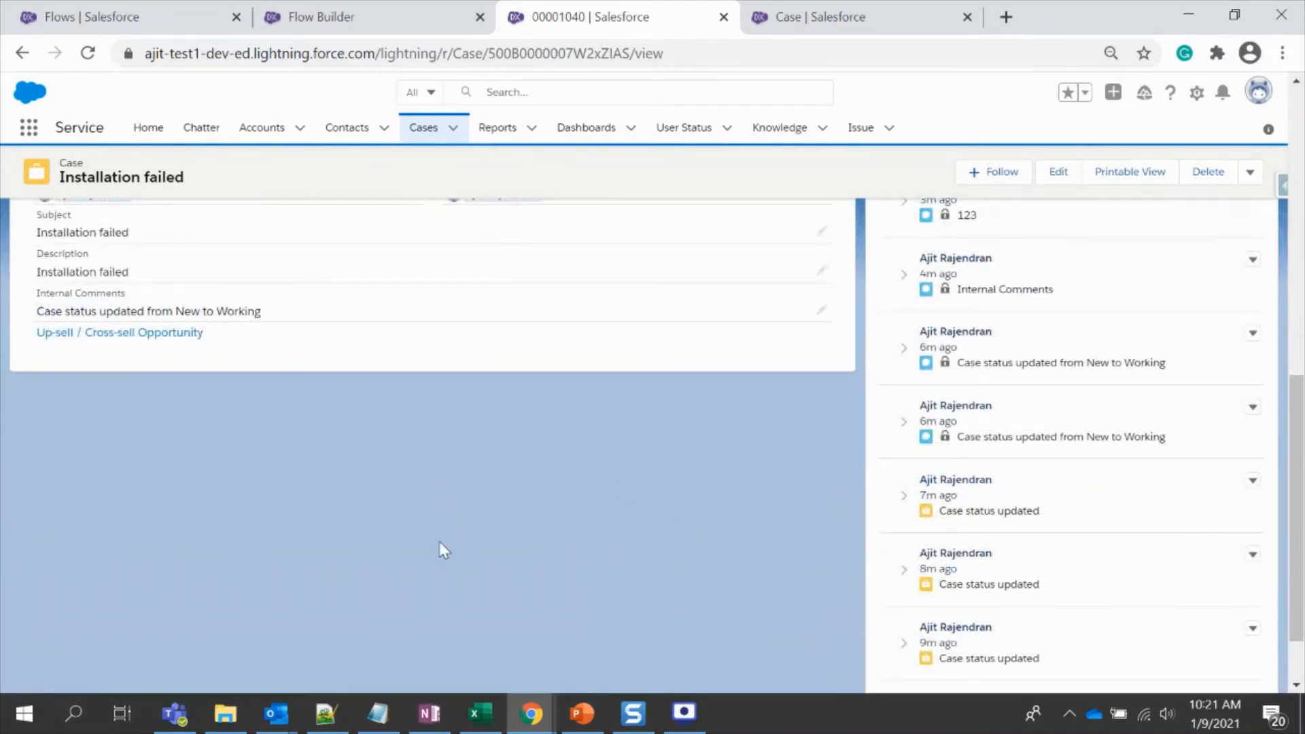
scroll(449, 533, "up", 4)
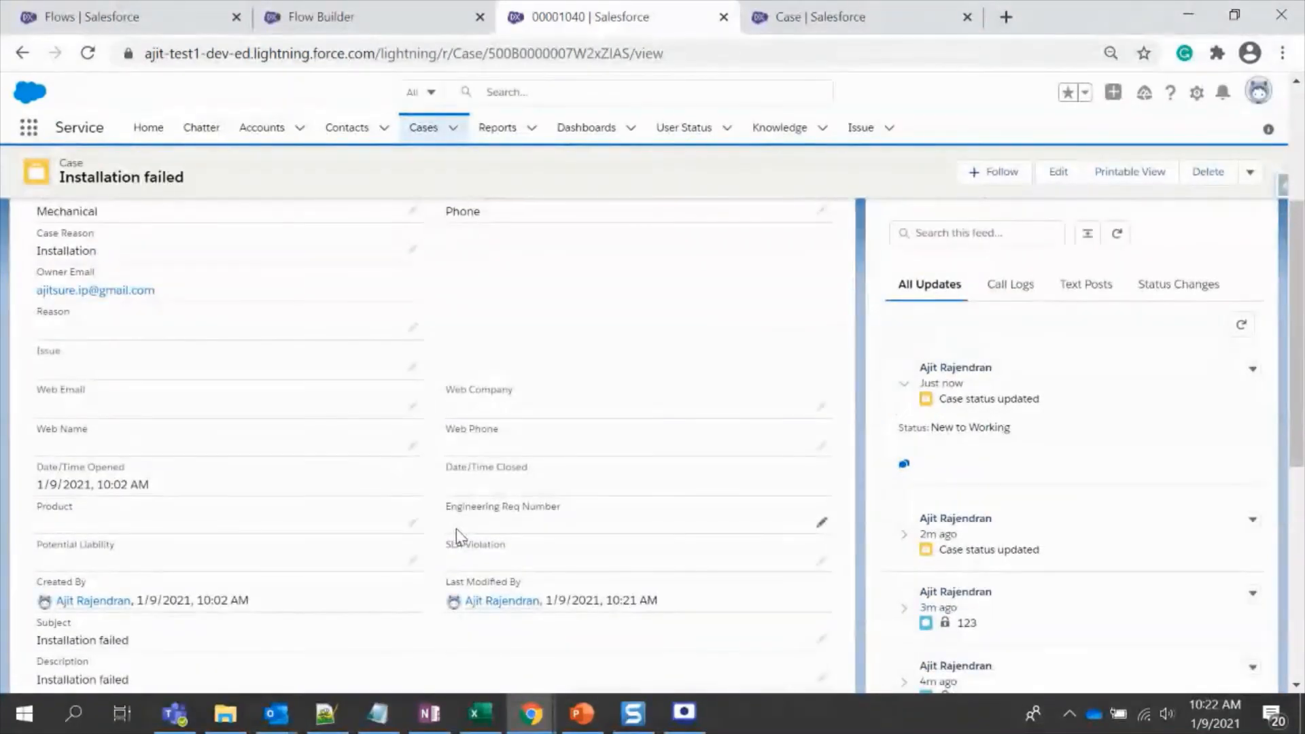
scroll(457, 534, "up", 4)
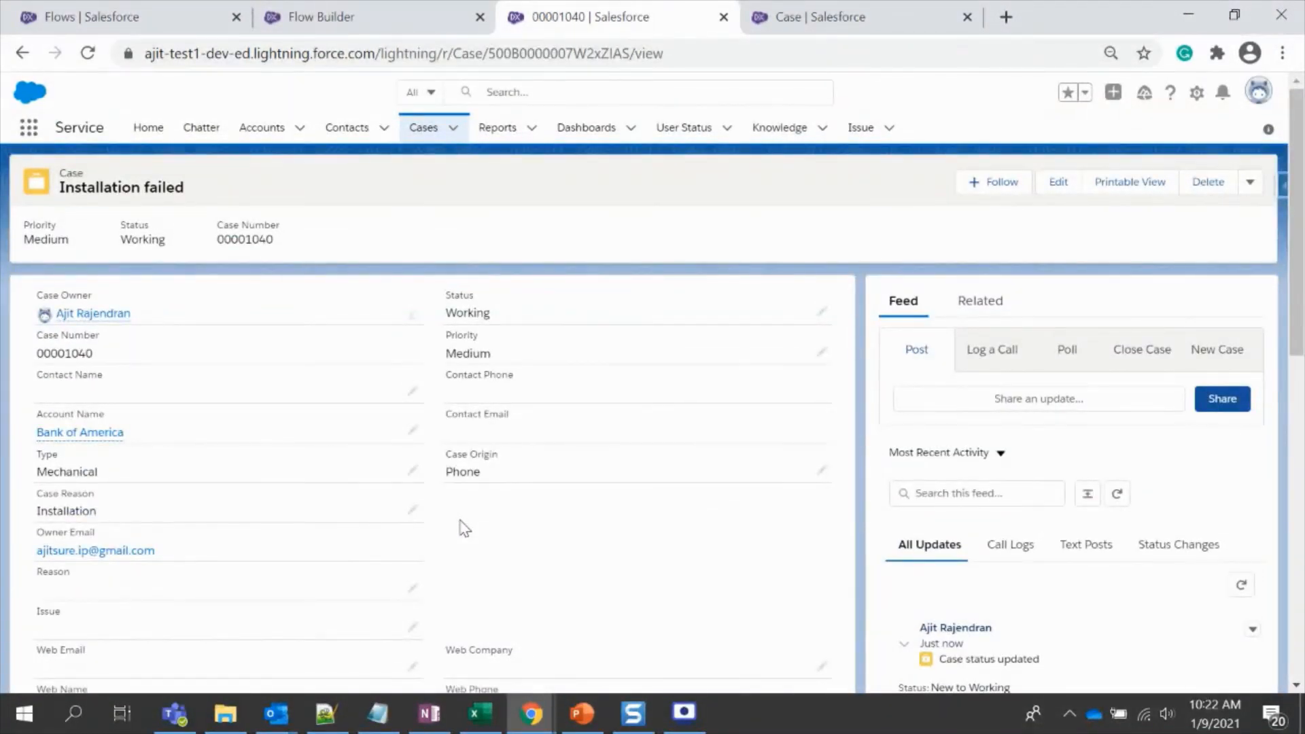